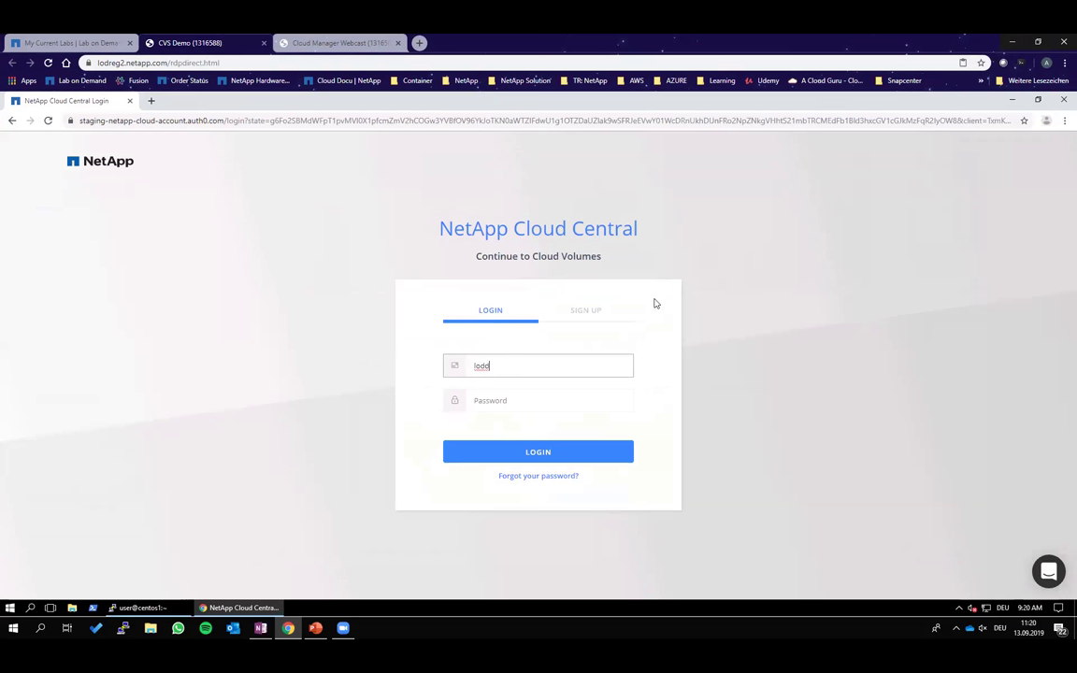
Log in to NetApp Cloud Central with the account's e-mail and password, and show the browser in full screen.
{"action": "type", "text": "@netapp.co"}
{"action": "type", "text": "m"}
{"action": "key", "text": "Tab"}
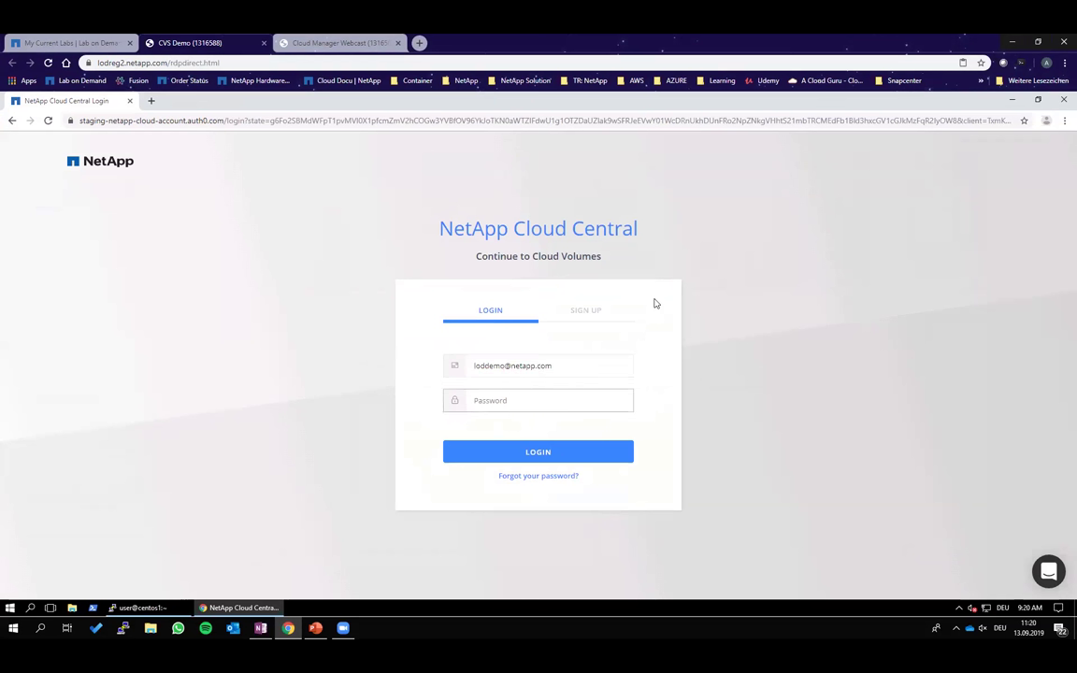
{"action": "type", "text": "••••••••"}
{"action": "key", "text": "Return"}
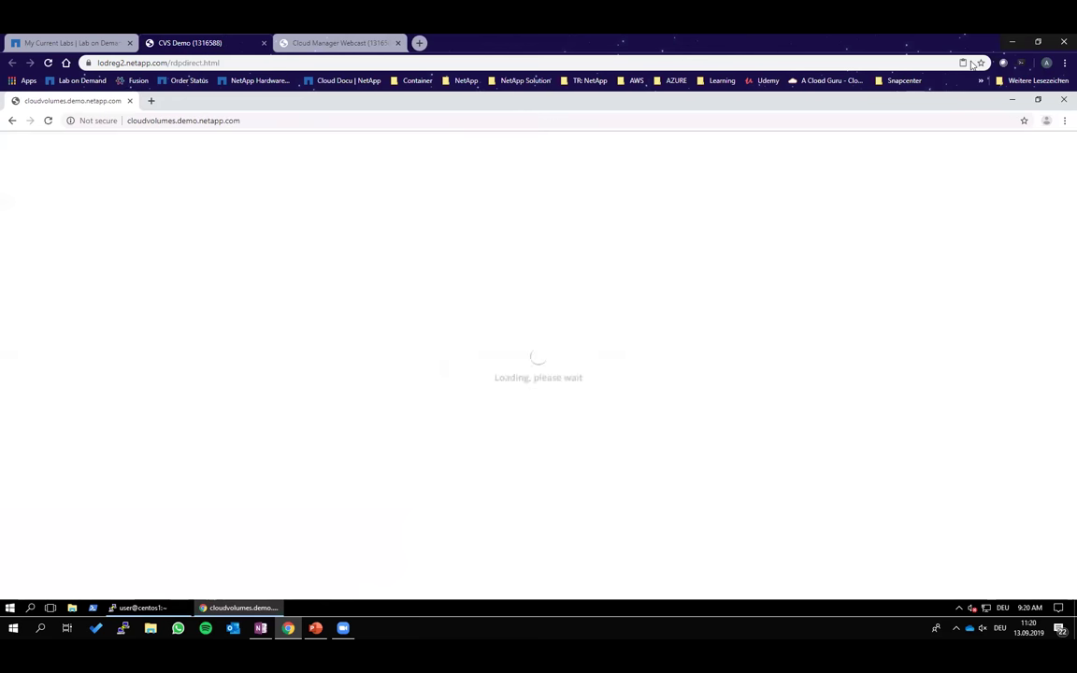
{"action": "left_click", "coordinate": [1064, 63]}
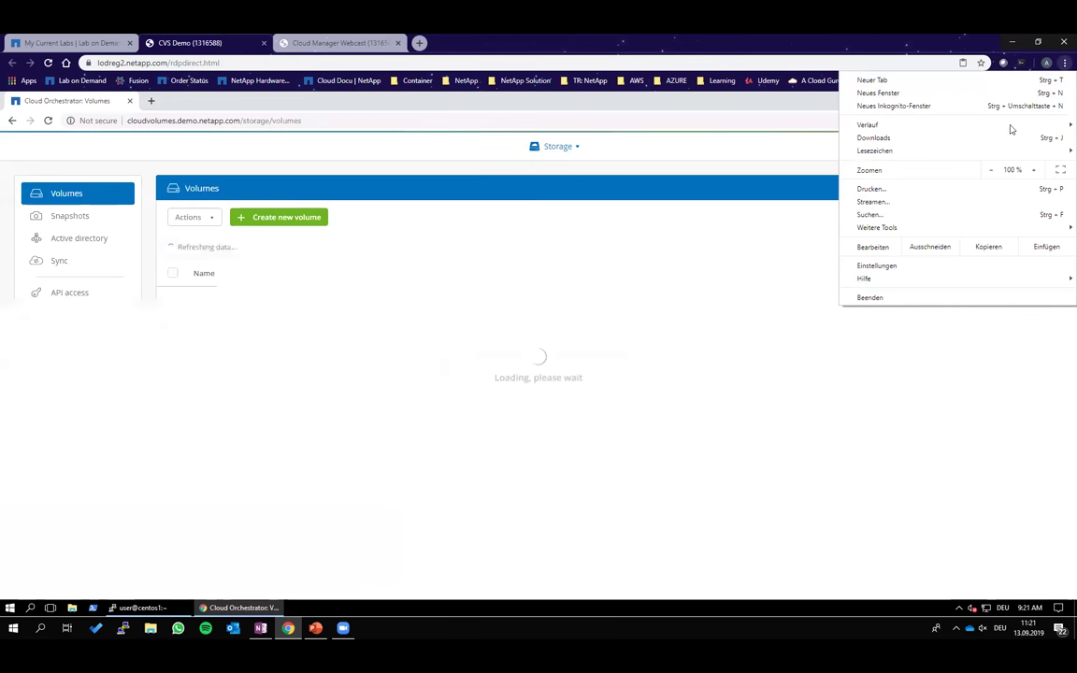
{"action": "left_click", "coordinate": [1060, 172]}
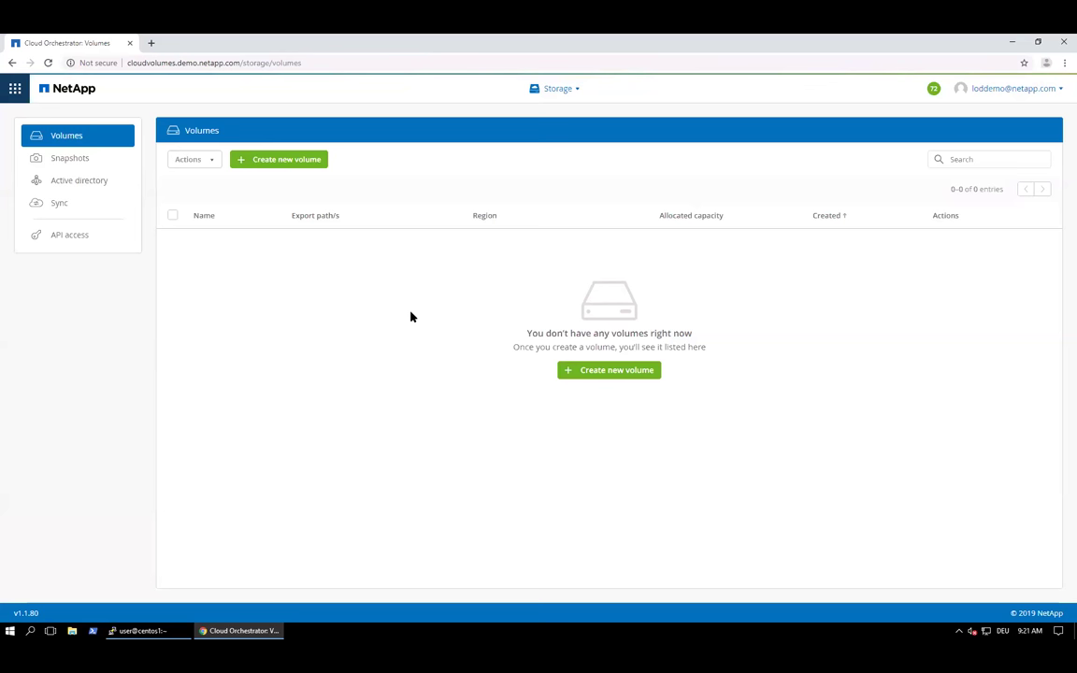
Look through the Snapshots, Active directory and Sync pages of the storage section.
{"action": "left_click", "coordinate": [84, 162]}
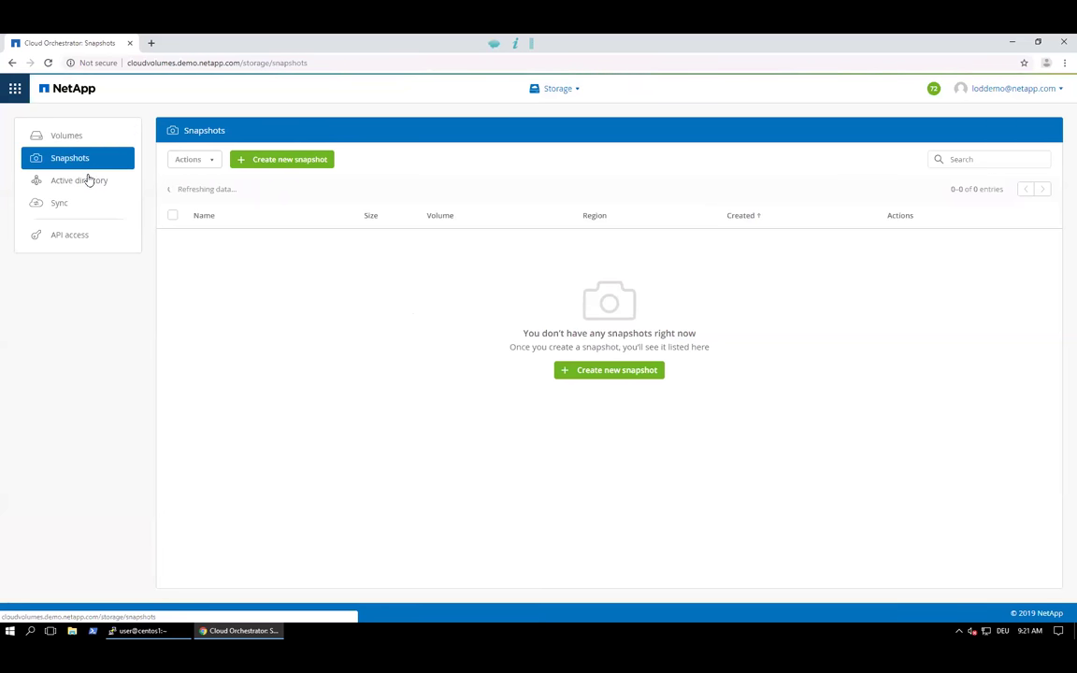
{"action": "left_click", "coordinate": [85, 185]}
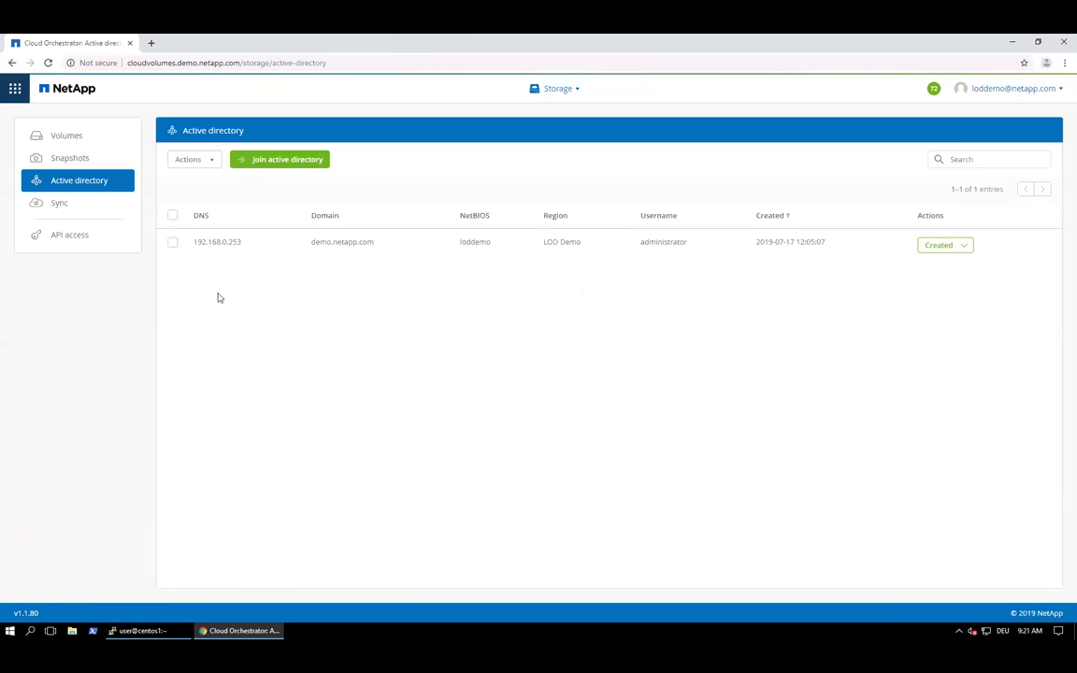
{"action": "left_click", "coordinate": [61, 205]}
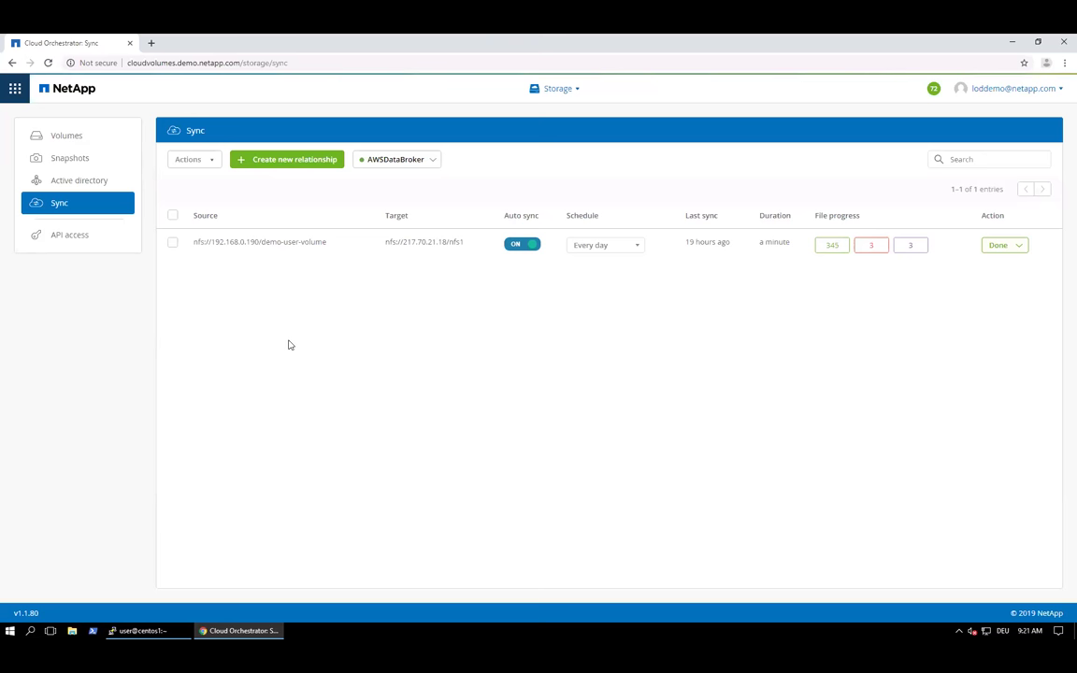
Start a new NFS volume from the Volumes page, name it demo and regenerate its volume path.
{"action": "left_click", "coordinate": [78, 141]}
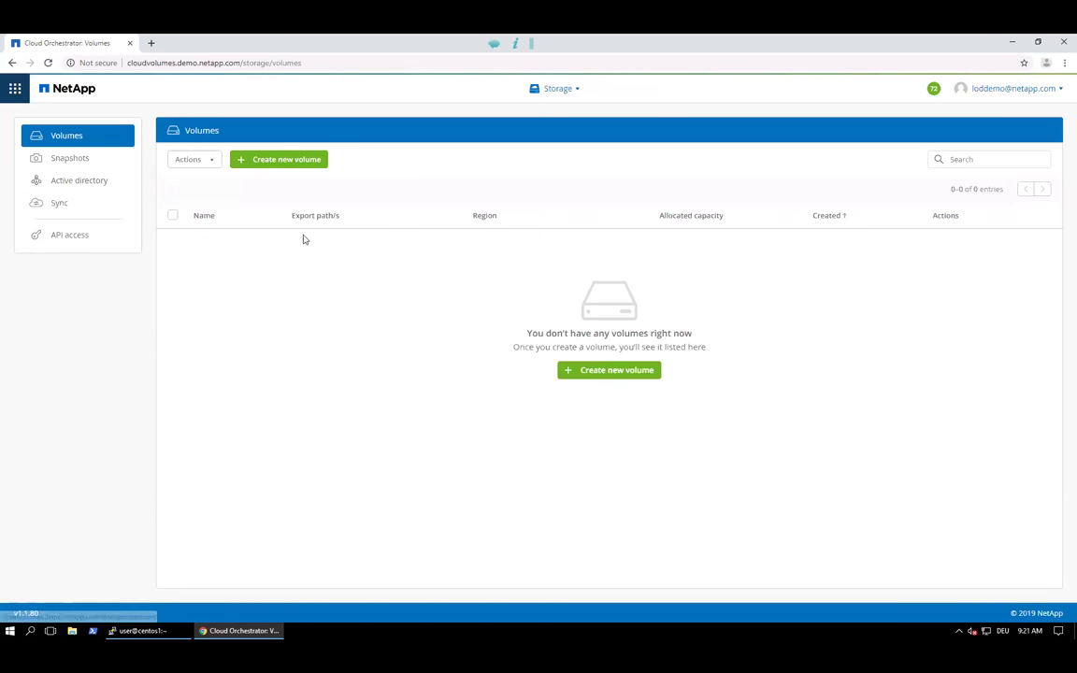
{"action": "left_click", "coordinate": [278, 160]}
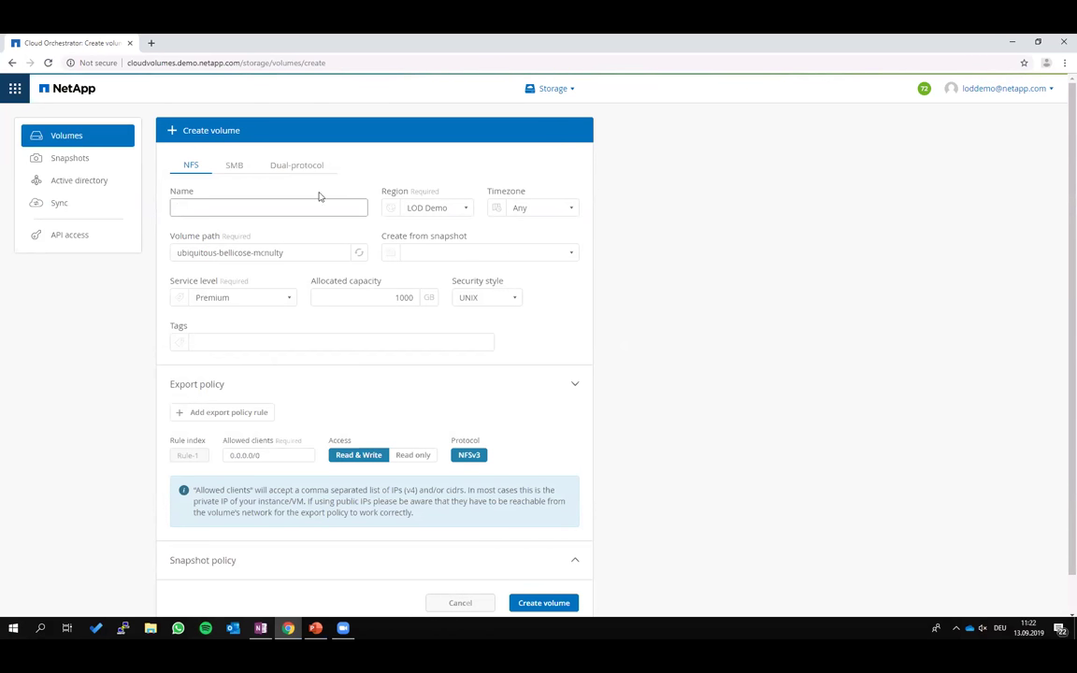
{"action": "left_click", "coordinate": [290, 207]}
{"action": "type", "text": "demo"}
{"action": "key", "text": "Tab"}
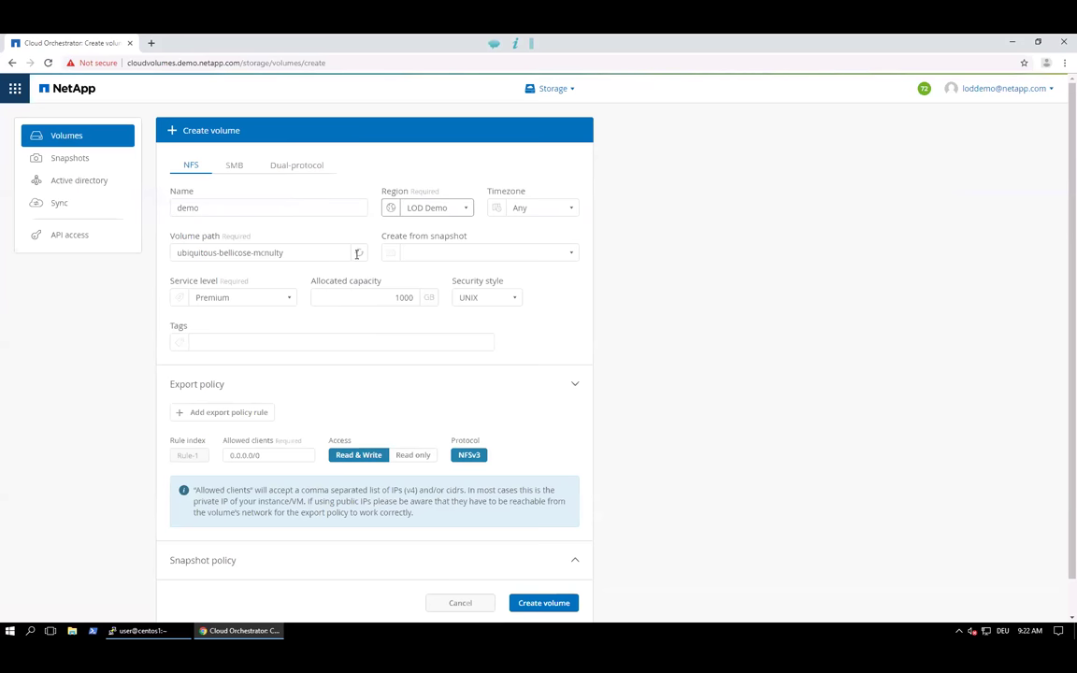
{"action": "left_click", "coordinate": [360, 254]}
{"action": "left_click", "coordinate": [361, 257]}
Leave the source snapshot empty and choose the Premium service level for the demo volume.
{"action": "left_click", "coordinate": [446, 258]}
{"action": "left_click", "coordinate": [446, 259]}
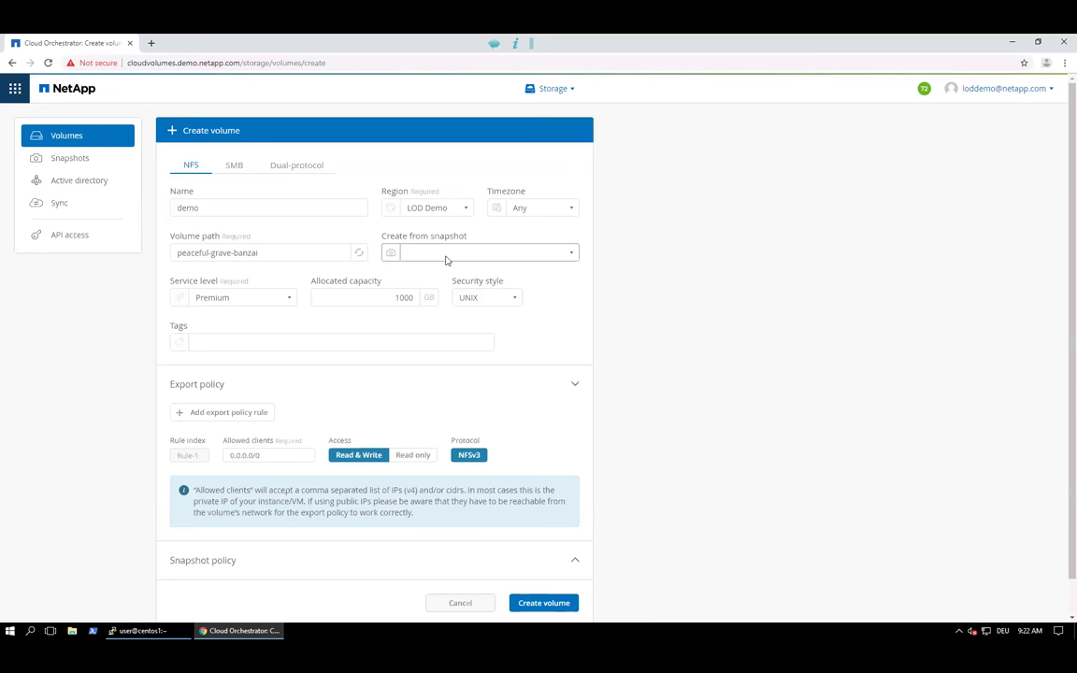
{"action": "left_click", "coordinate": [288, 298]}
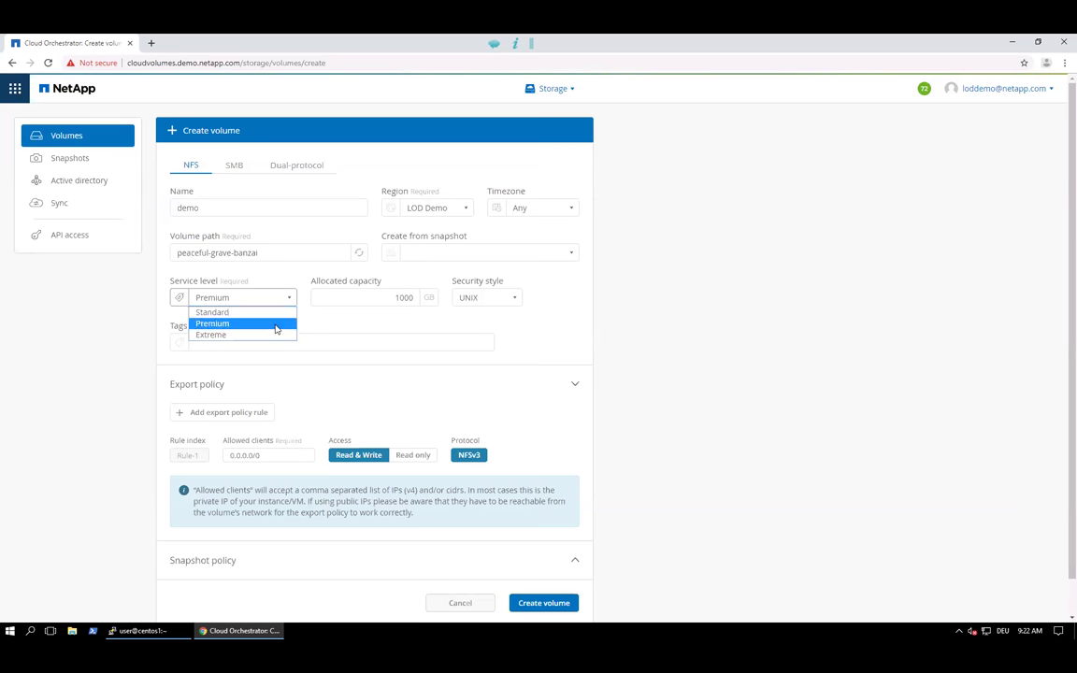
{"action": "left_click", "coordinate": [276, 328]}
{"action": "left_click", "coordinate": [318, 297]}
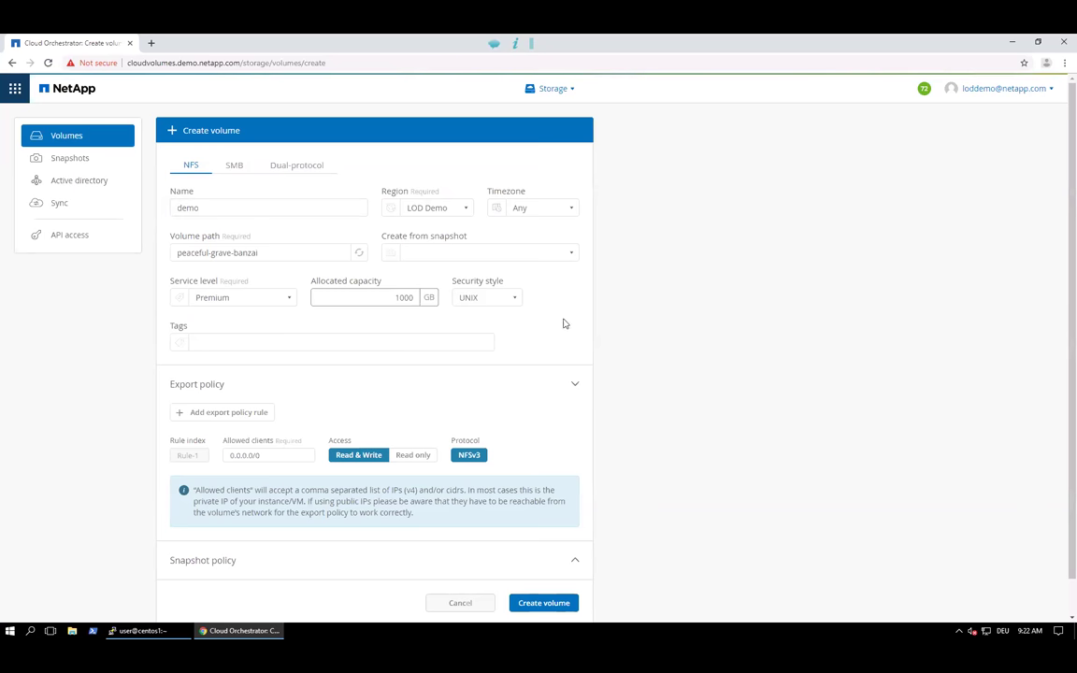
Review the snapshot policy options without changing them and create the demo volume.
{"action": "scroll", "coordinate": [551, 334], "scroll_direction": "down", "scroll_amount": 1}
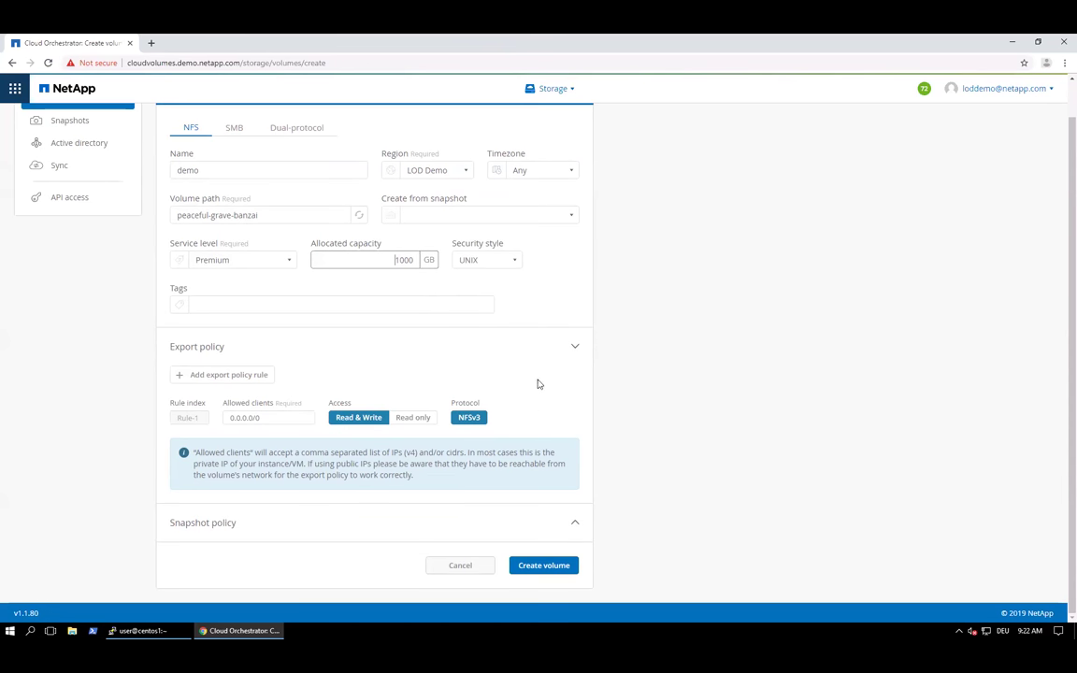
{"action": "left_click", "coordinate": [575, 522]}
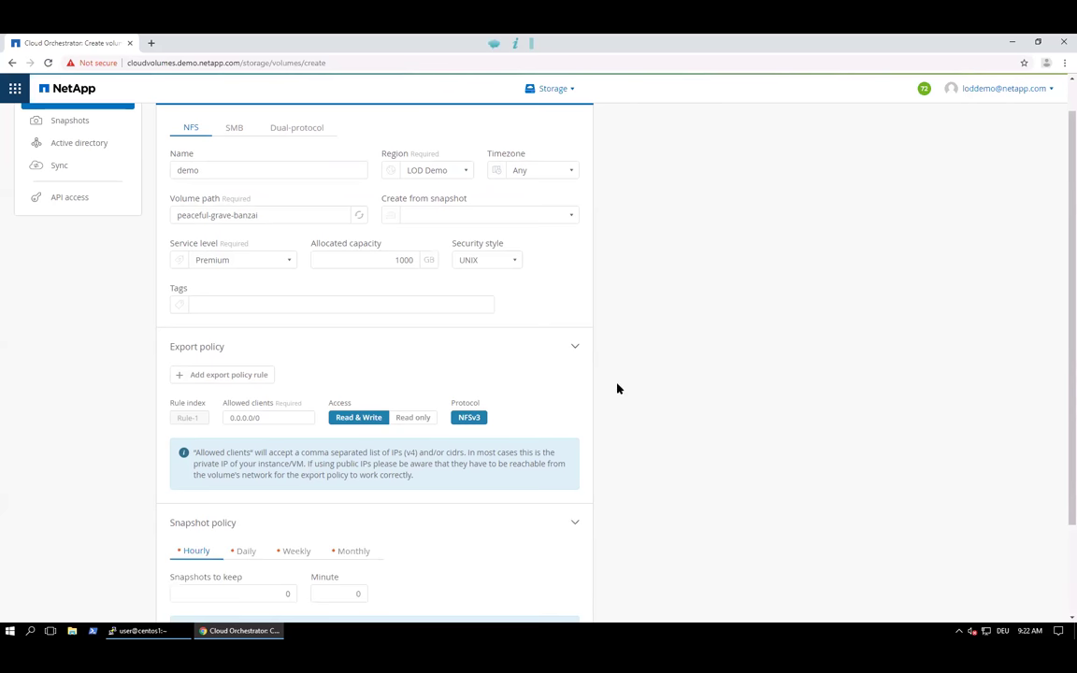
{"action": "scroll", "coordinate": [622, 374], "scroll_direction": "down", "scroll_amount": 2}
{"action": "left_click", "coordinate": [575, 412]}
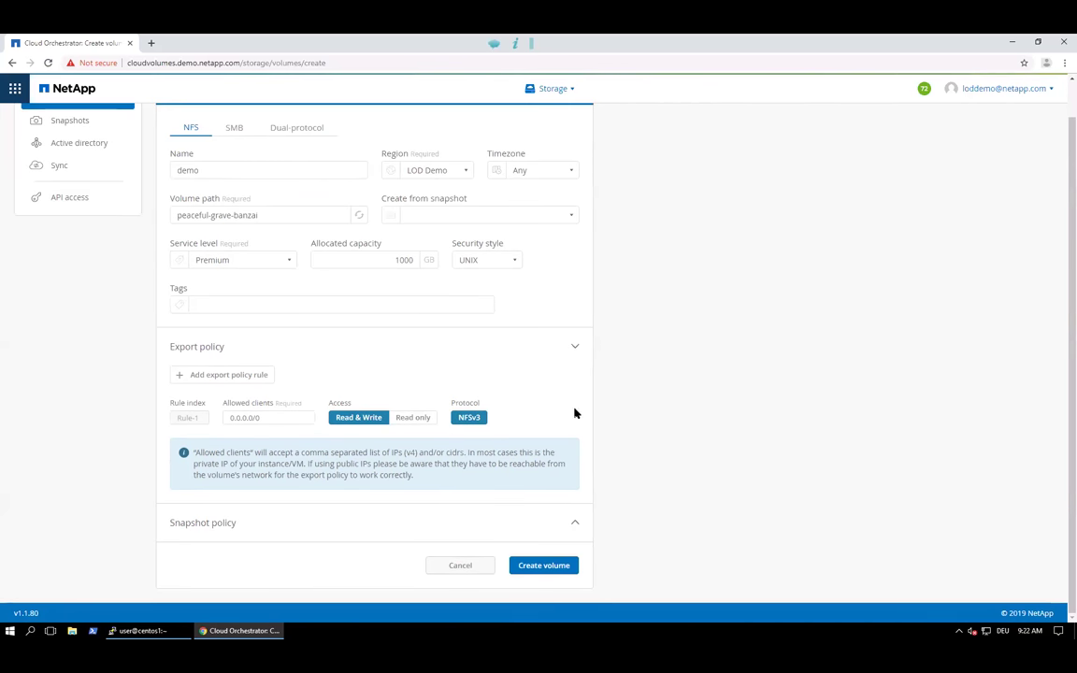
{"action": "left_click", "coordinate": [573, 523]}
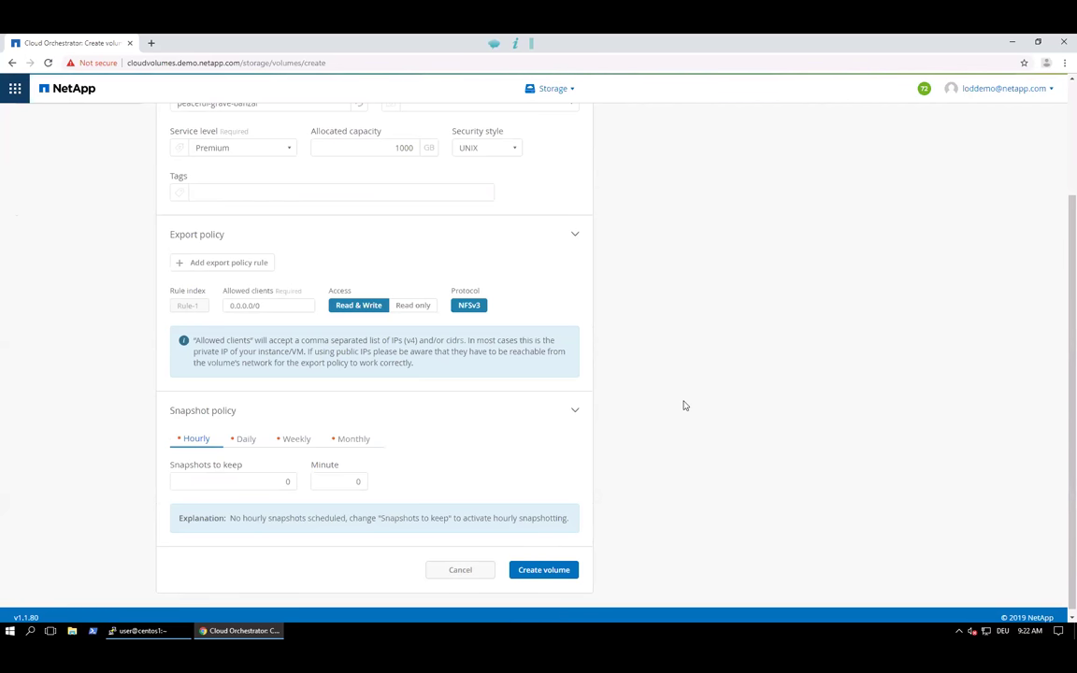
{"action": "left_click", "coordinate": [576, 412]}
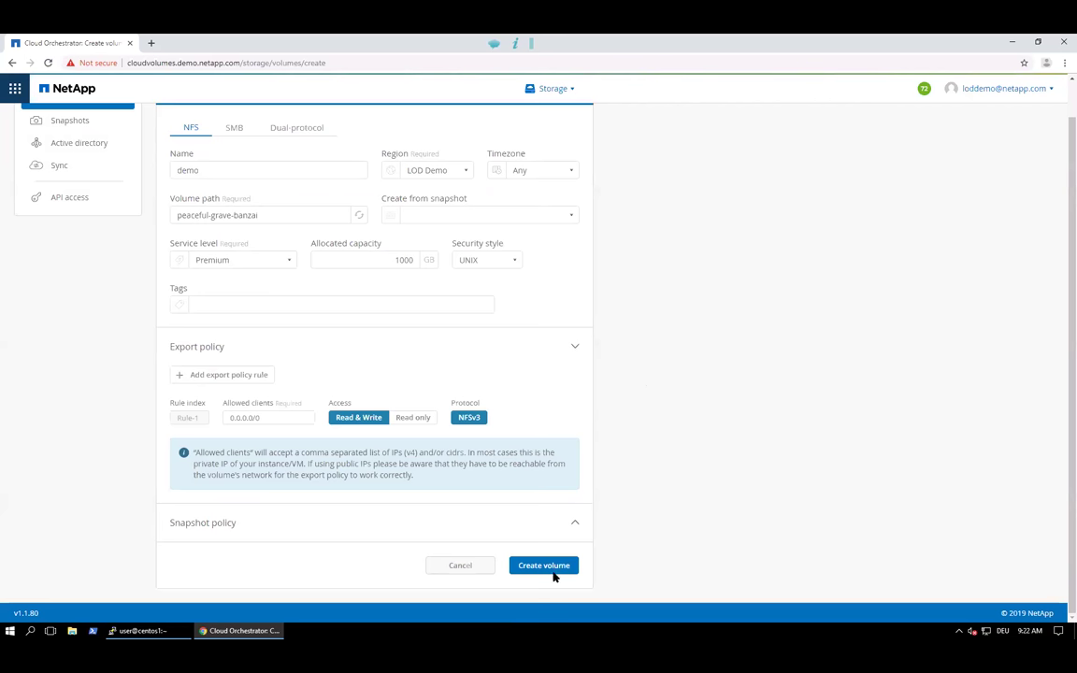
{"action": "left_click", "coordinate": [547, 566]}
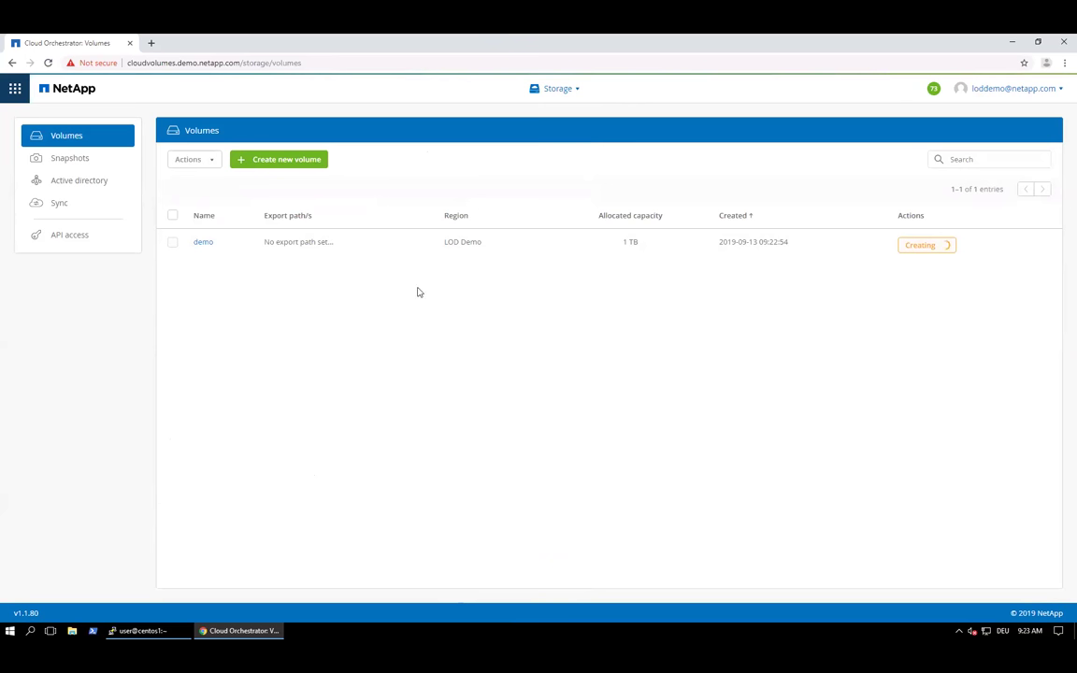
Switch to the PuTTY terminal on centos1, move its window below the volume list, list the directory and clear the screen.
{"action": "mouse_move", "coordinate": [182, 636]}
{"action": "left_click", "coordinate": [153, 631]}
{"action": "left_click_drag", "start_coordinate": [518, 182], "coordinate": [505, 378]}
{"action": "type", "text": "sud"}
{"action": "key", "text": "BackSpace"}
{"action": "key", "text": "BackSpace"}
{"action": "key", "text": "BackSpace"}
{"action": "type", "text": "ls"}
{"action": "key", "text": "Return"}
{"action": "key", "text": "Return"}
{"action": "type", "text": "clear"}
{"action": "key", "text": "Return"}
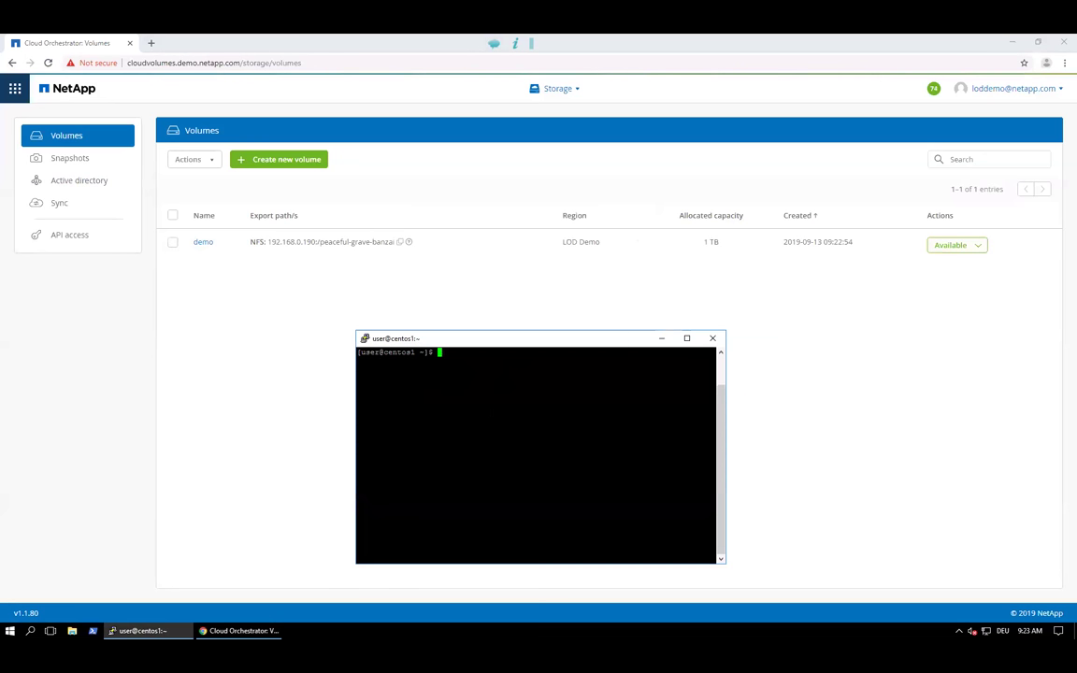
Return to the browser, show the demo volume's mount instructions and copy the command sudo mkdir demo.
{"action": "left_click", "coordinate": [433, 306]}
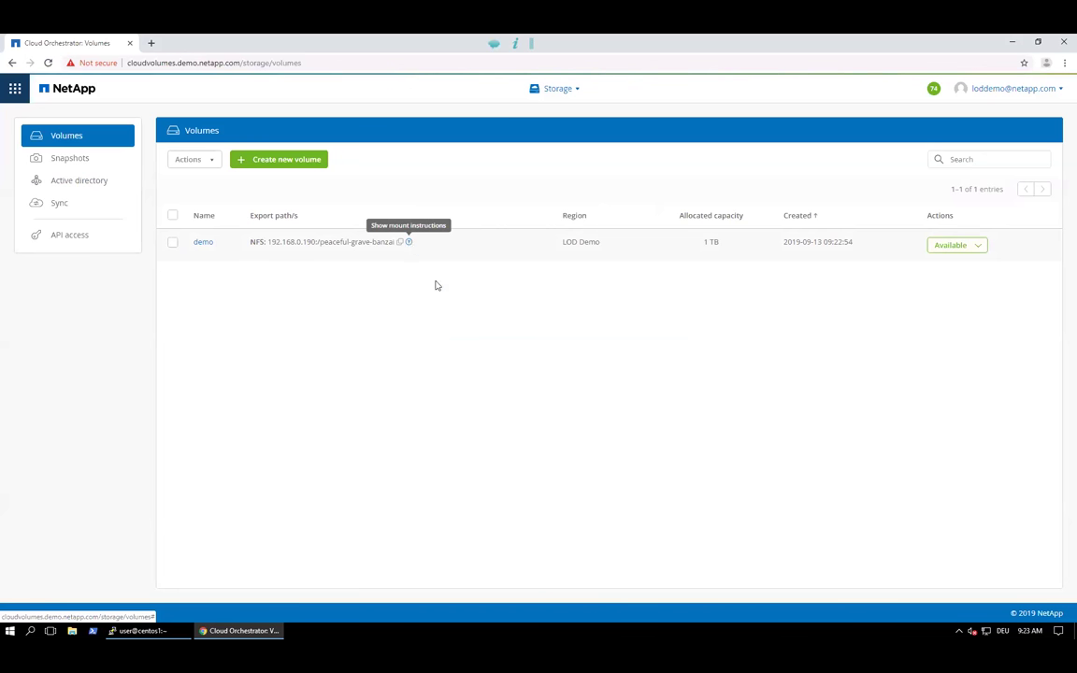
{"action": "left_click", "coordinate": [410, 244]}
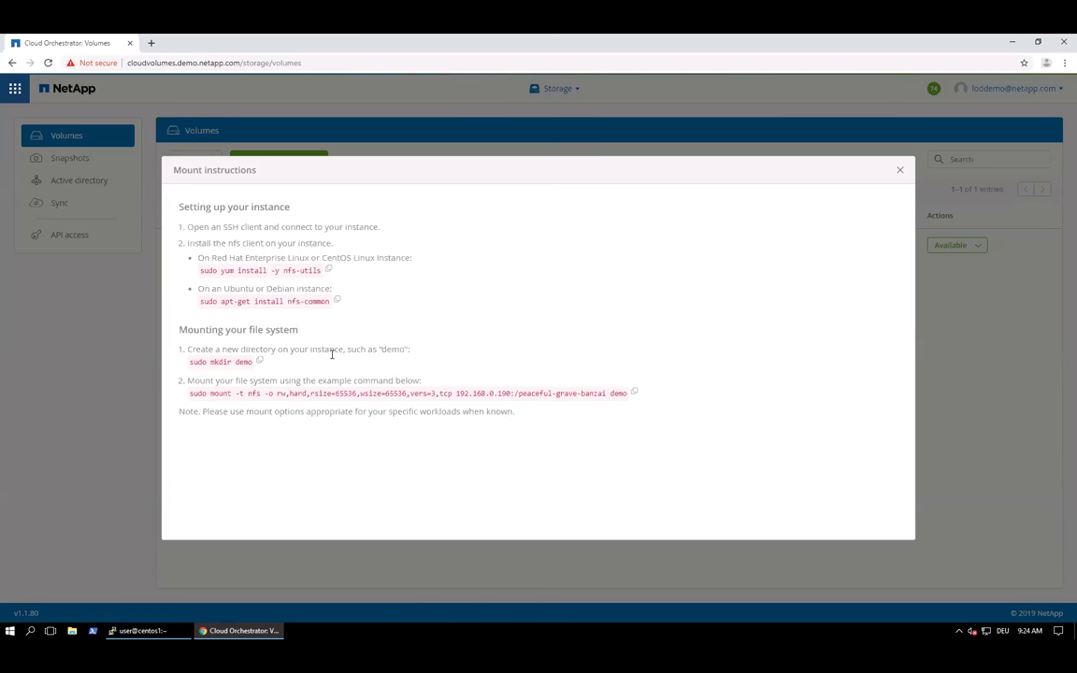
{"action": "left_click", "coordinate": [260, 363]}
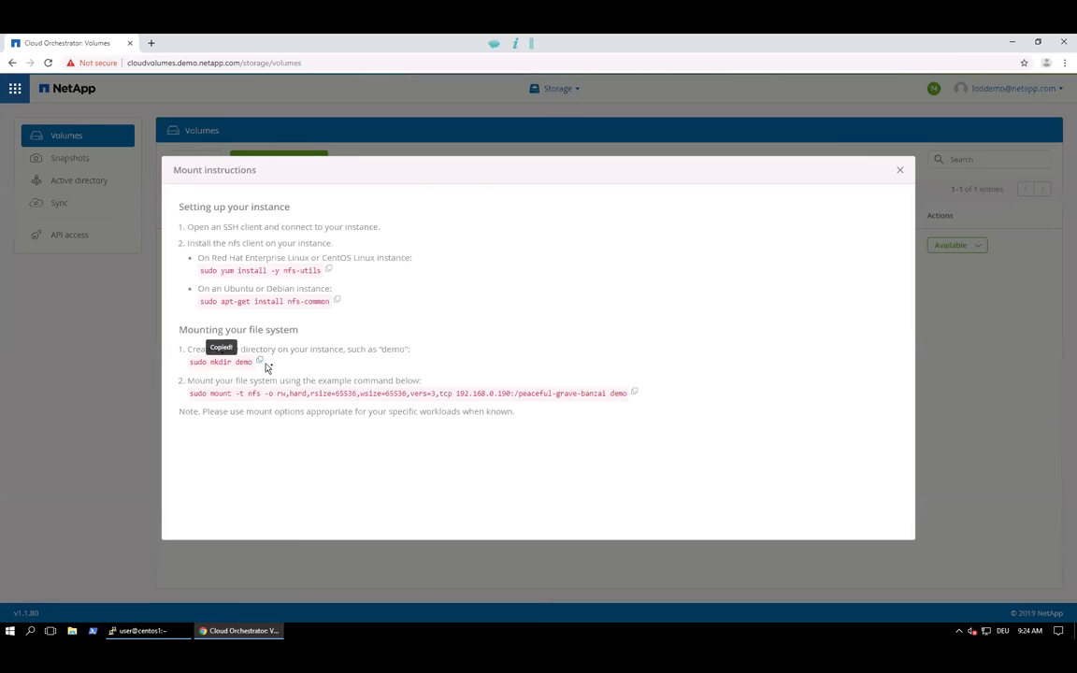
Switch to the PuTTY terminal and become root with sudo su, entering the user's password.
{"action": "left_click", "coordinate": [149, 630]}
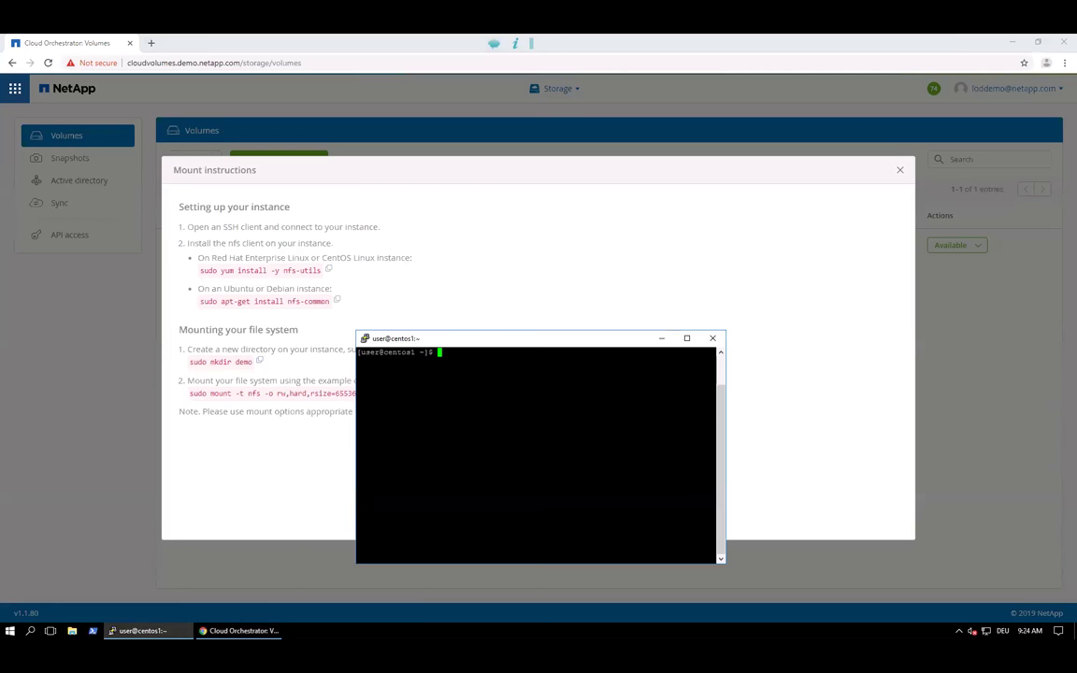
{"action": "type", "text": "do su"}
{"action": "key", "text": "Return"}
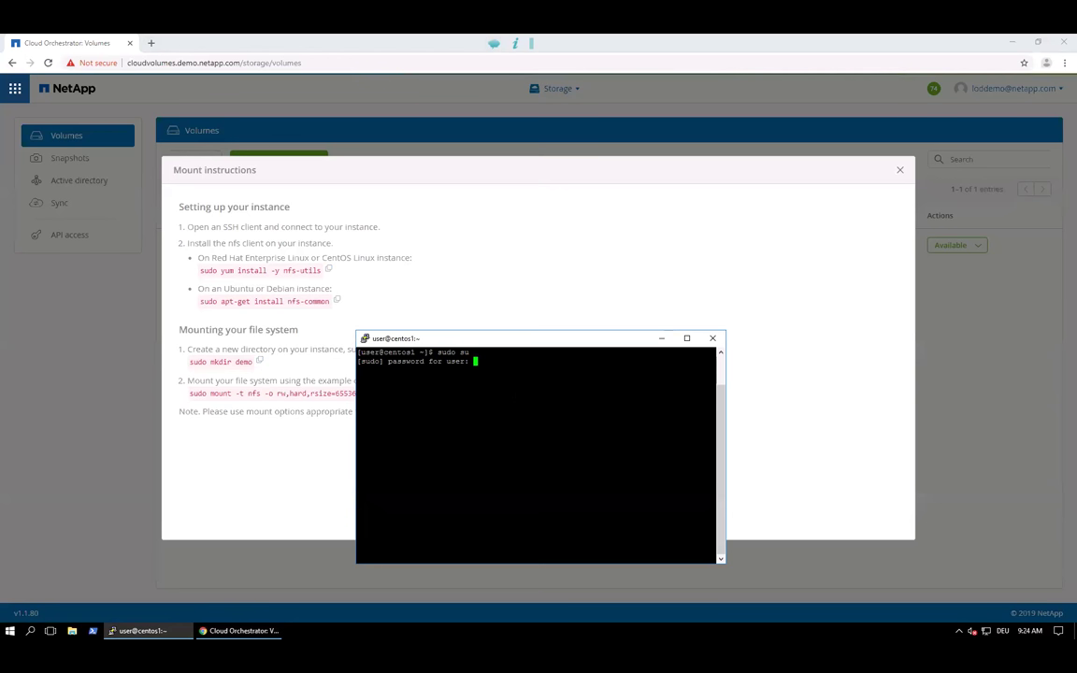
{"action": "key", "text": "Return"}
Run the copied sudo mkdir demo command and list the directory contents with ls.
{"action": "key", "text": "shift+Insert"}
{"action": "key", "text": "Return"}
{"action": "type", "text": "ls"}
{"action": "key", "text": "Return"}
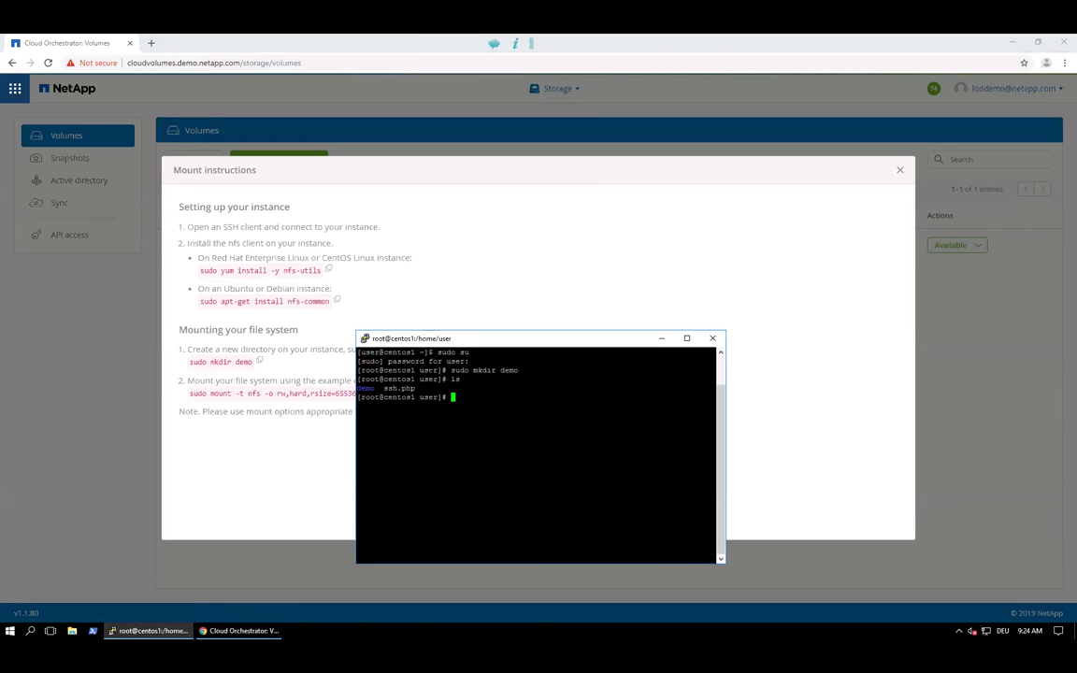
Copy the NFS mount command for peaceful-grave-banzai from the instructions, run it in the terminal and list the file systems with df -k.
{"action": "left_click", "coordinate": [291, 396]}
{"action": "left_click", "coordinate": [634, 393]}
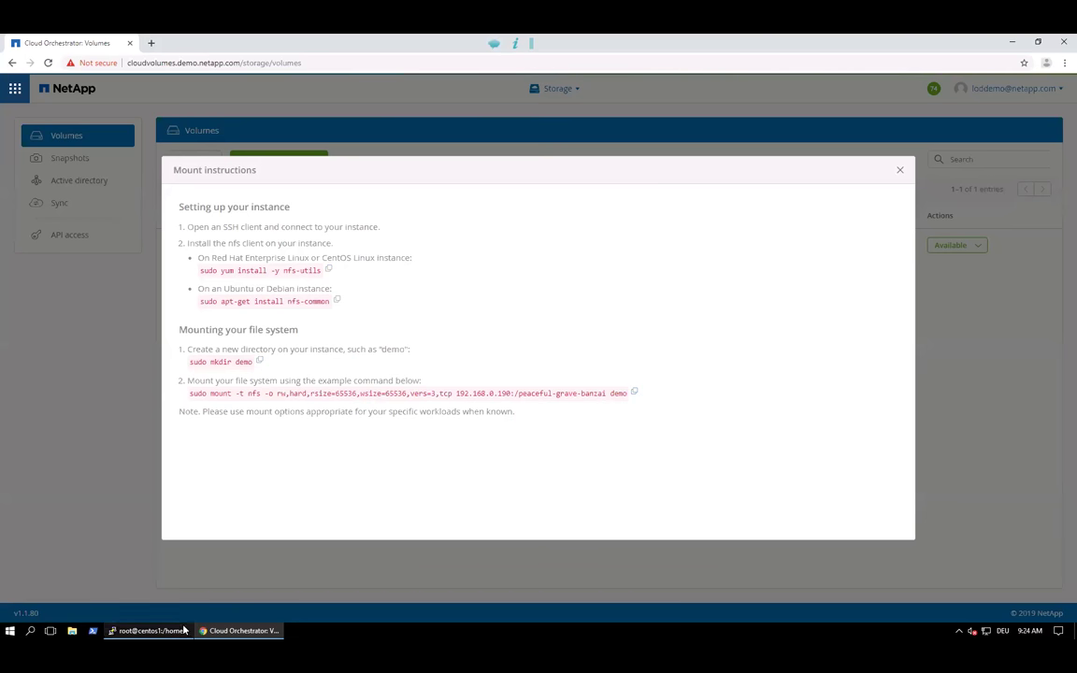
{"action": "left_click", "coordinate": [150, 631]}
{"action": "right_click", "coordinate": [386, 453]}
{"action": "key", "text": "Return"}
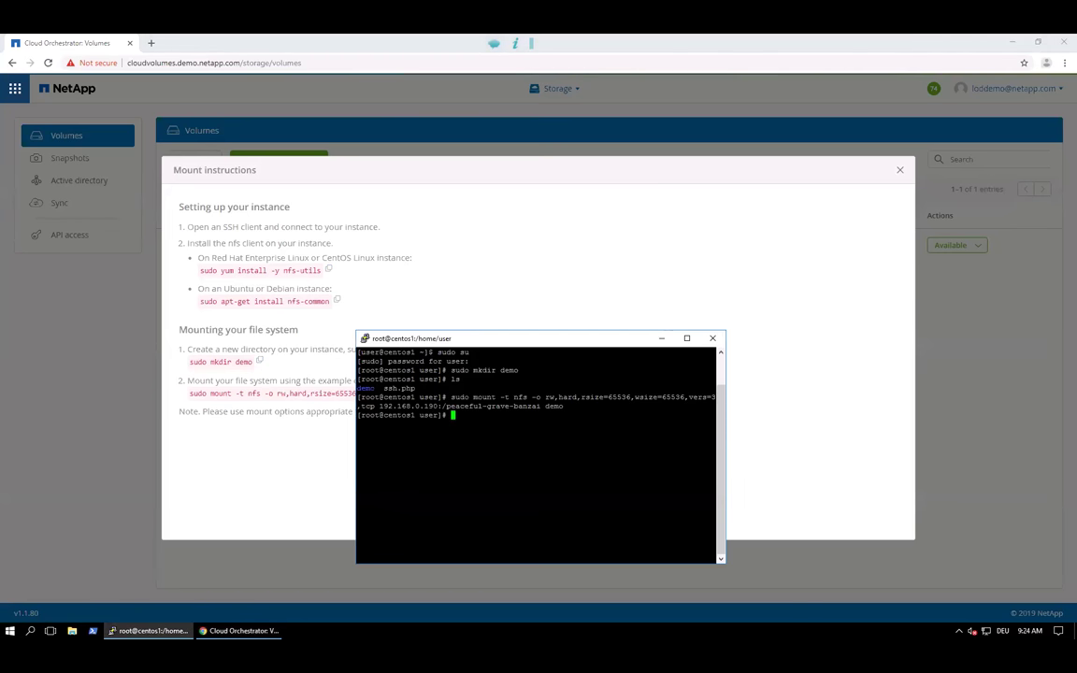
{"action": "type", "text": "df -k"}
{"action": "key", "text": "Return"}
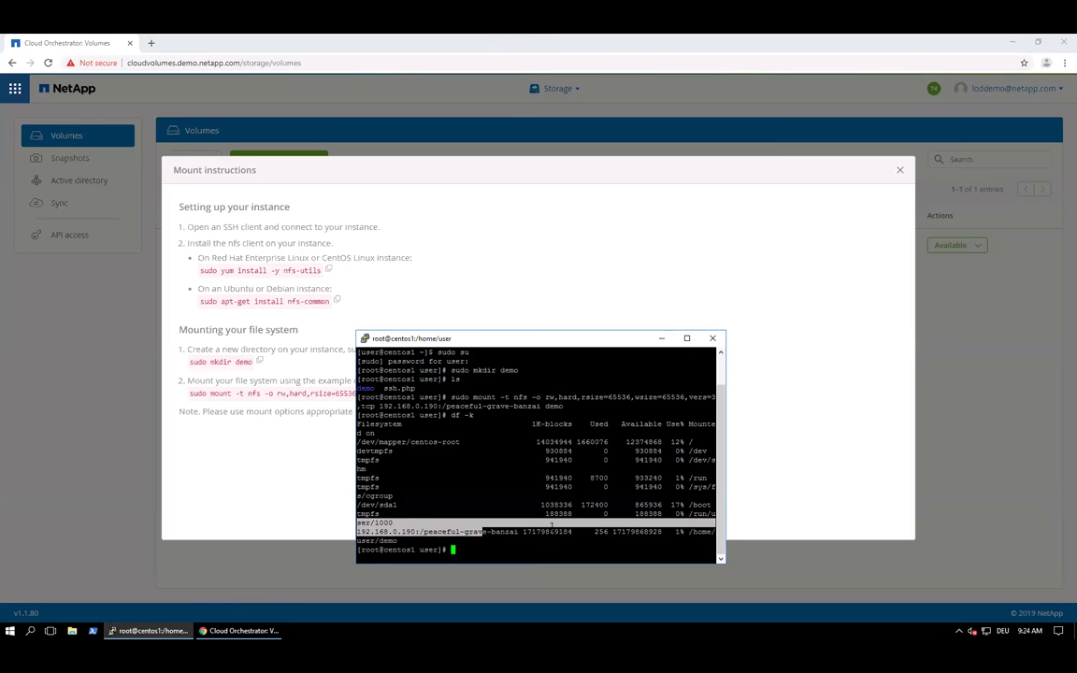
Change into the demo directory, create an empty file test.txt with touch and list the directory.
{"action": "left_click_drag", "start_coordinate": [541, 343], "coordinate": [645, 278]}
{"action": "type", "text": "cd "}
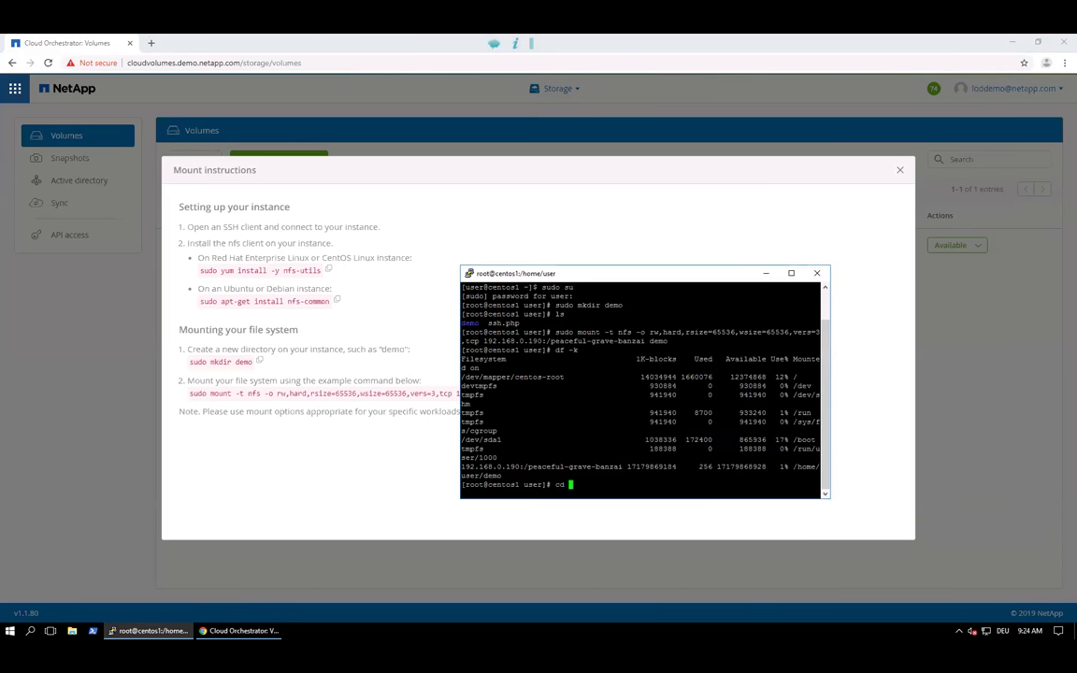
{"action": "type", "text": "demo"}
{"action": "key", "text": "Return"}
{"action": "type", "text": "touch"}
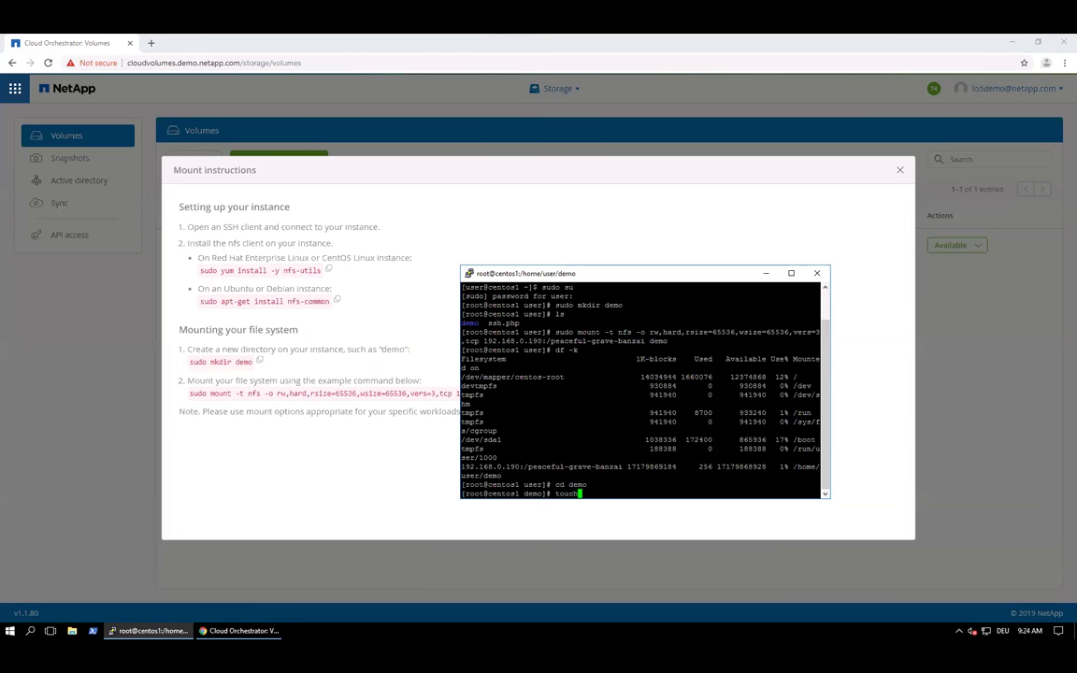
{"action": "type", "text": " test.txt"}
{"action": "key", "text": "Return"}
{"action": "type", "text": "ls"}
{"action": "key", "text": "Return"}
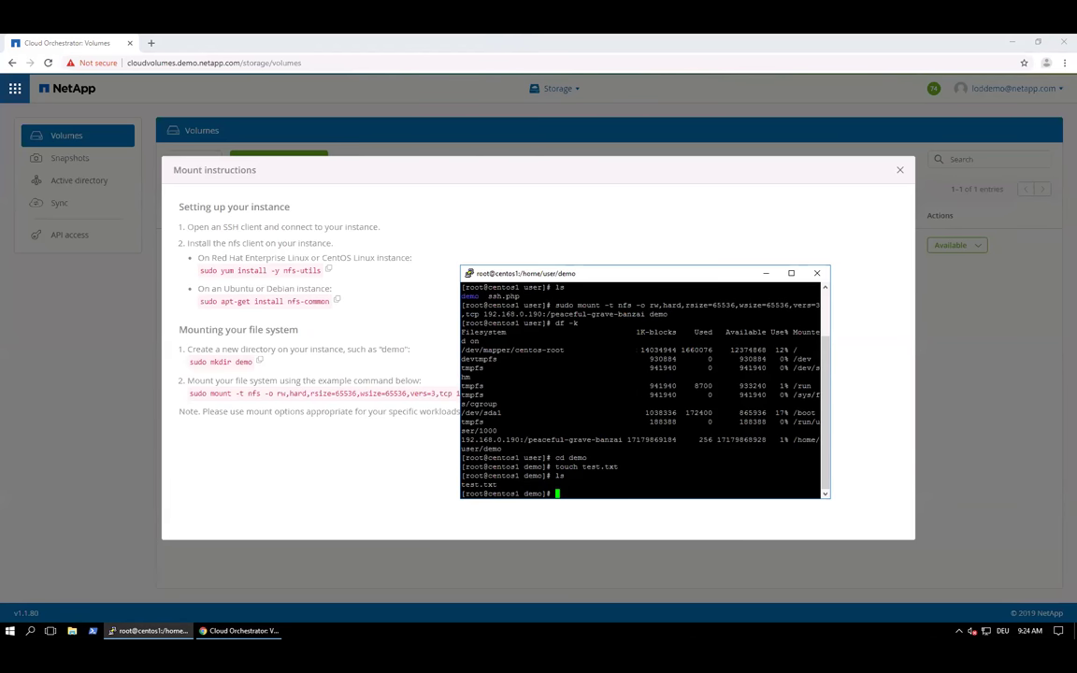
Close the mount instructions and create a snapshot of the demo volume with the suggested name.
{"action": "left_click", "coordinate": [819, 241]}
{"action": "left_click", "coordinate": [900, 171]}
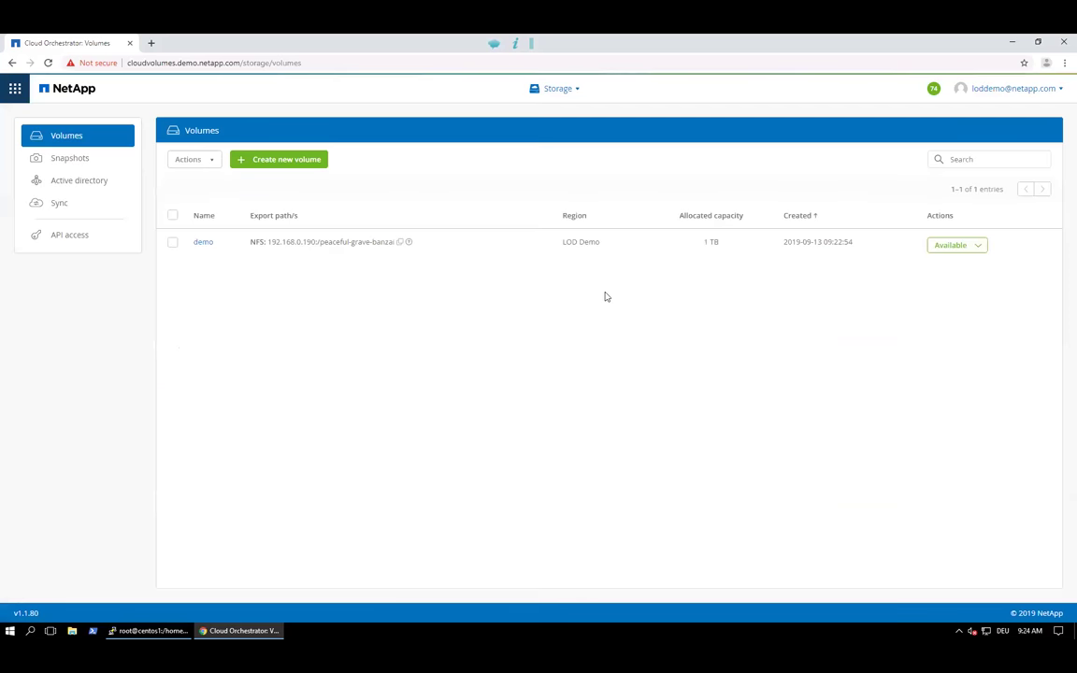
{"action": "left_click", "coordinate": [172, 242]}
{"action": "left_click", "coordinate": [938, 246]}
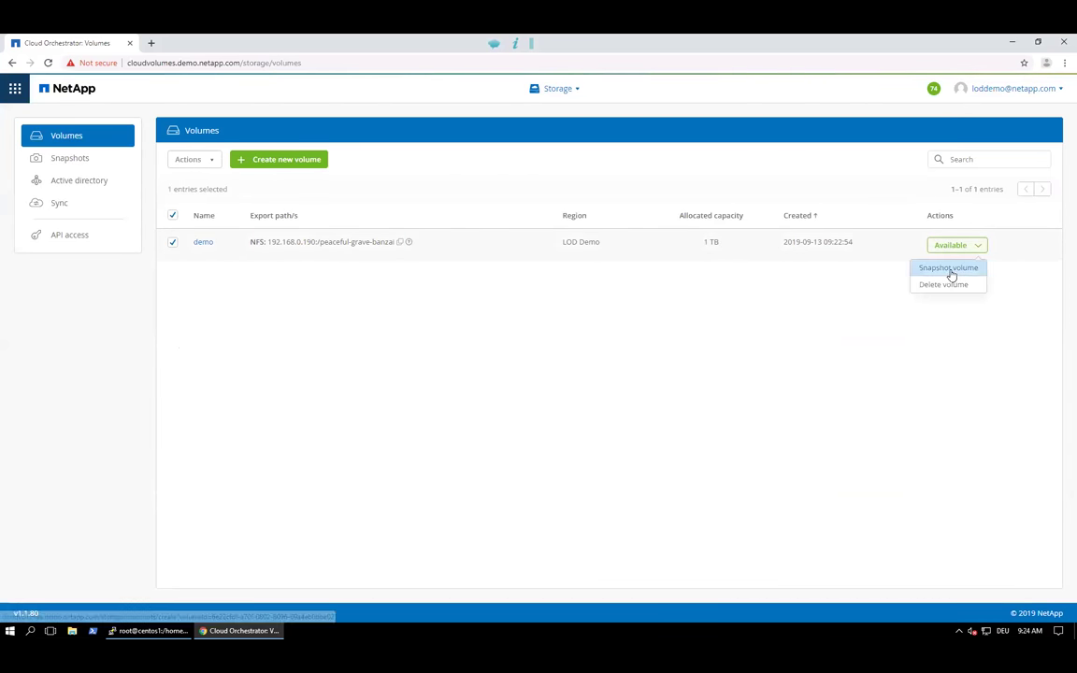
{"action": "left_click", "coordinate": [948, 269]}
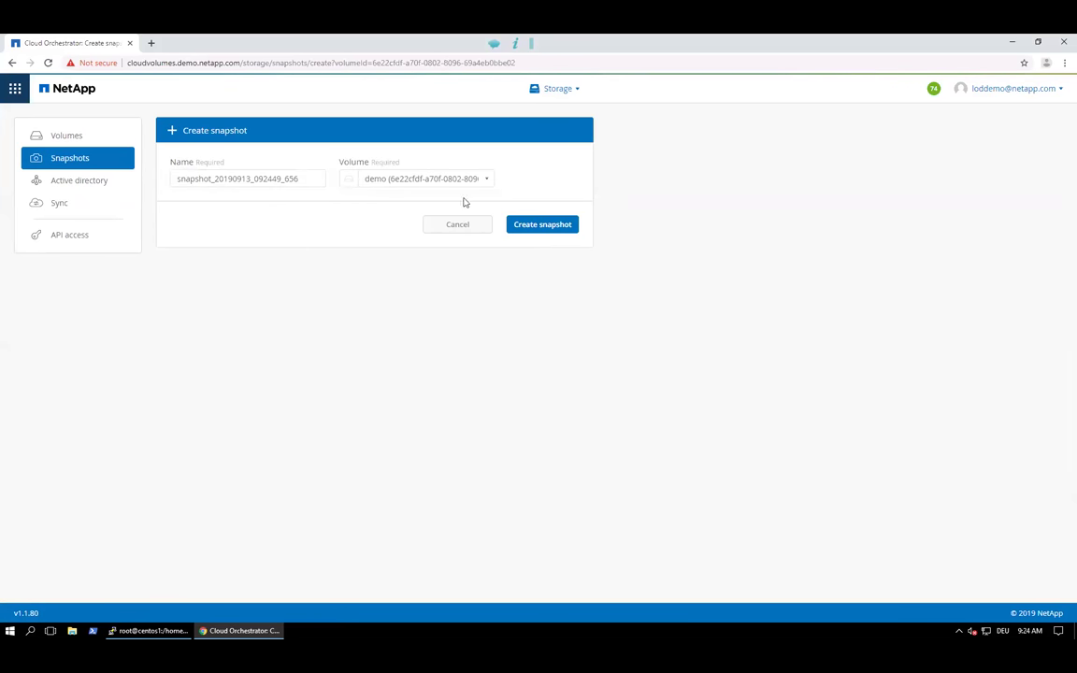
{"action": "left_click", "coordinate": [531, 228]}
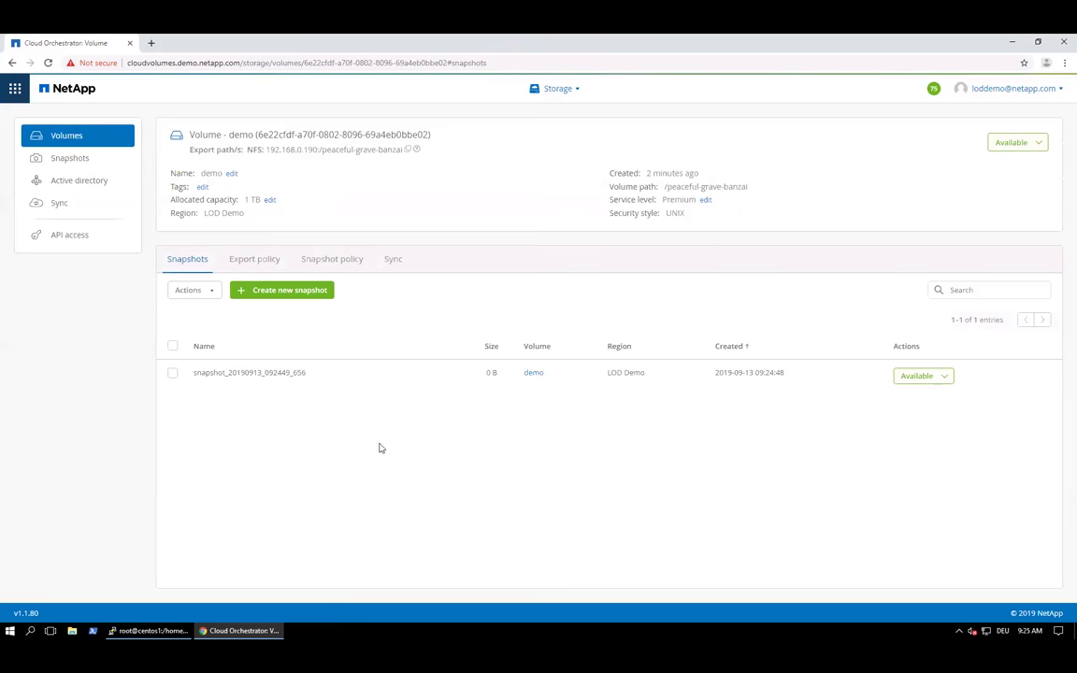
Review the volumes list, the terminal session with the mounted demo share, and the snapshots list.
{"action": "left_click", "coordinate": [75, 138]}
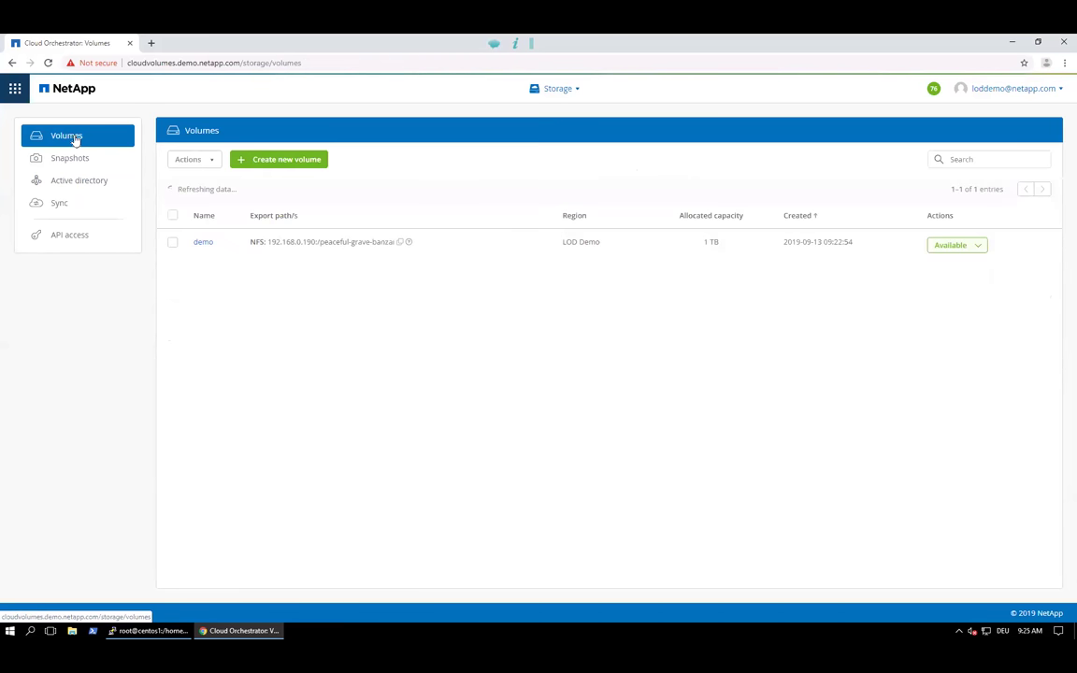
{"action": "left_click", "coordinate": [139, 632]}
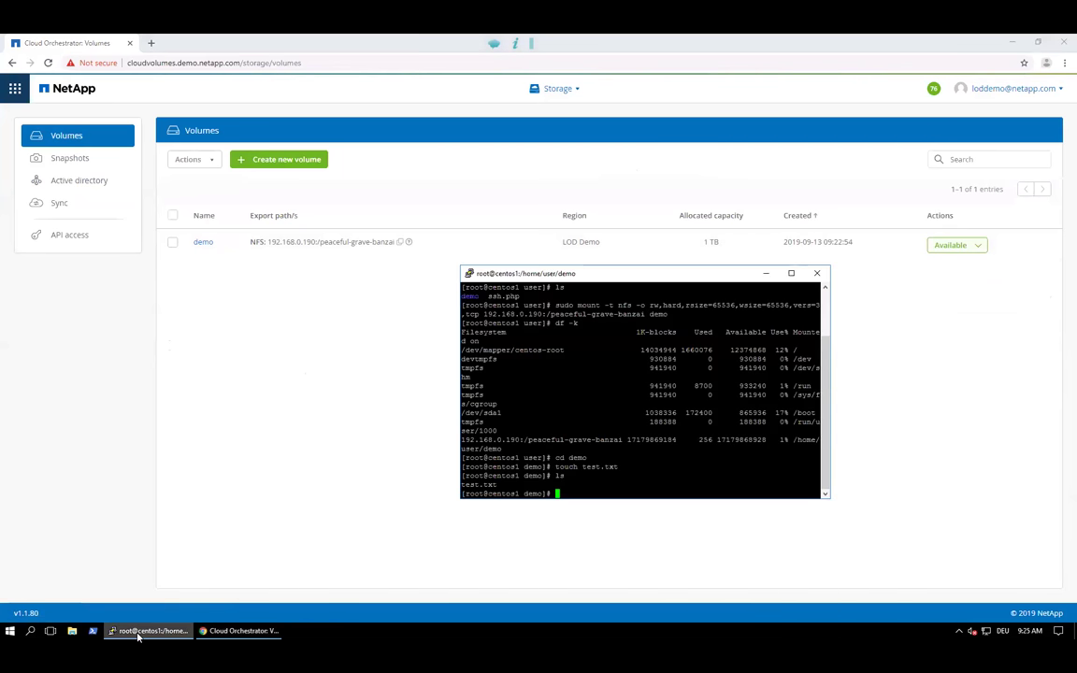
{"action": "left_click", "coordinate": [138, 634]}
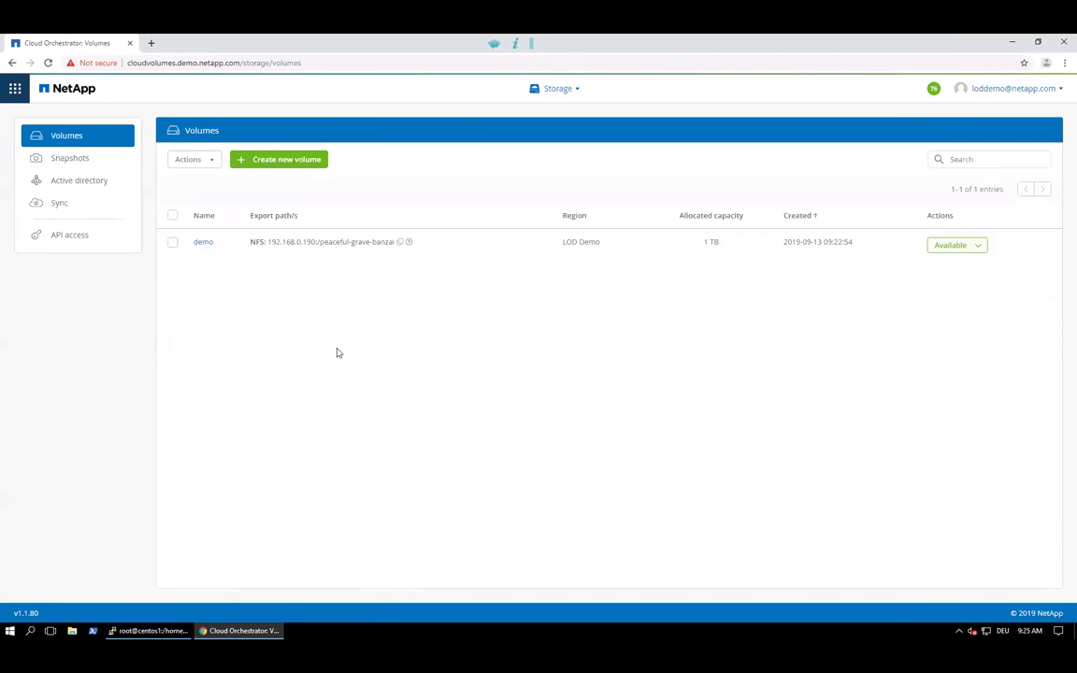
{"action": "left_click", "coordinate": [148, 630]}
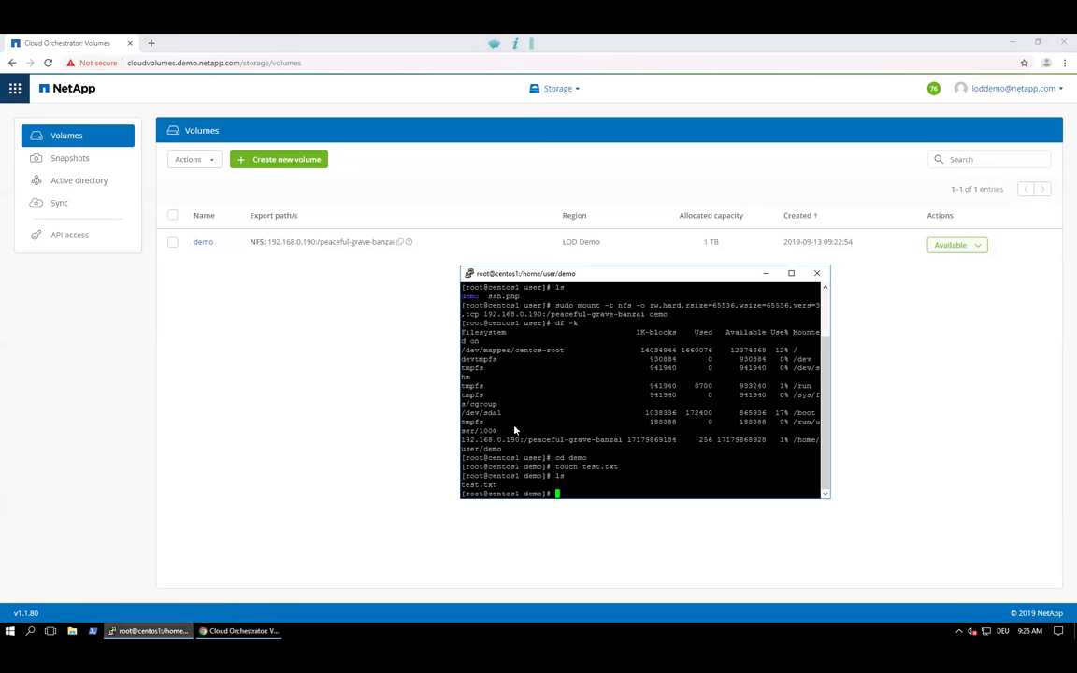
{"action": "left_click", "coordinate": [767, 274]}
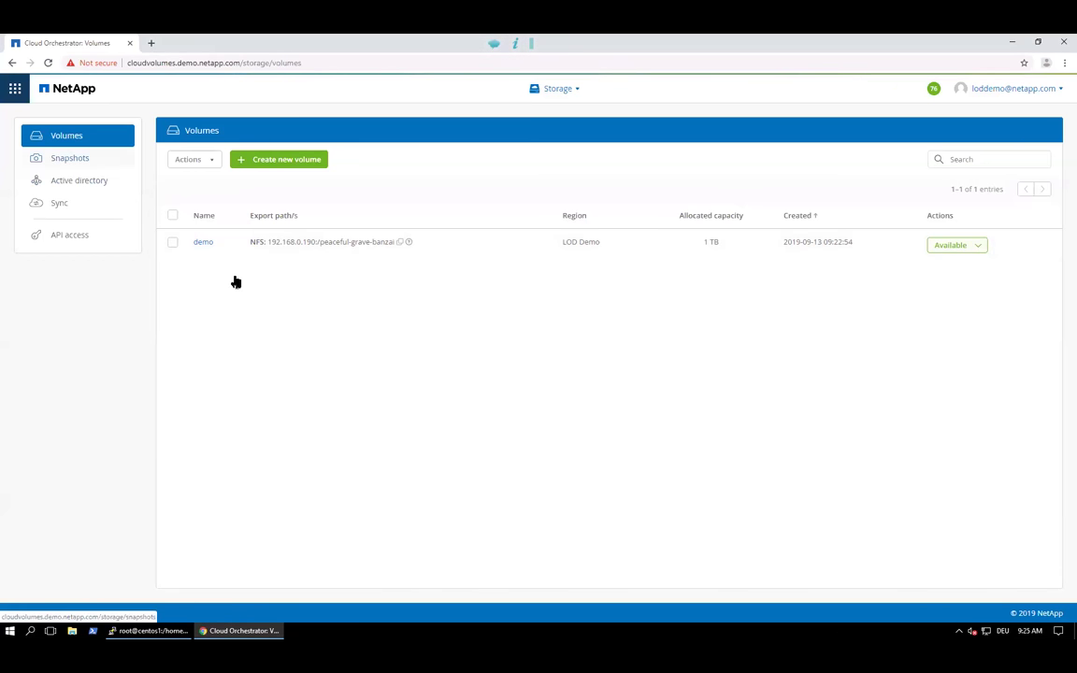
{"action": "left_click", "coordinate": [168, 632]}
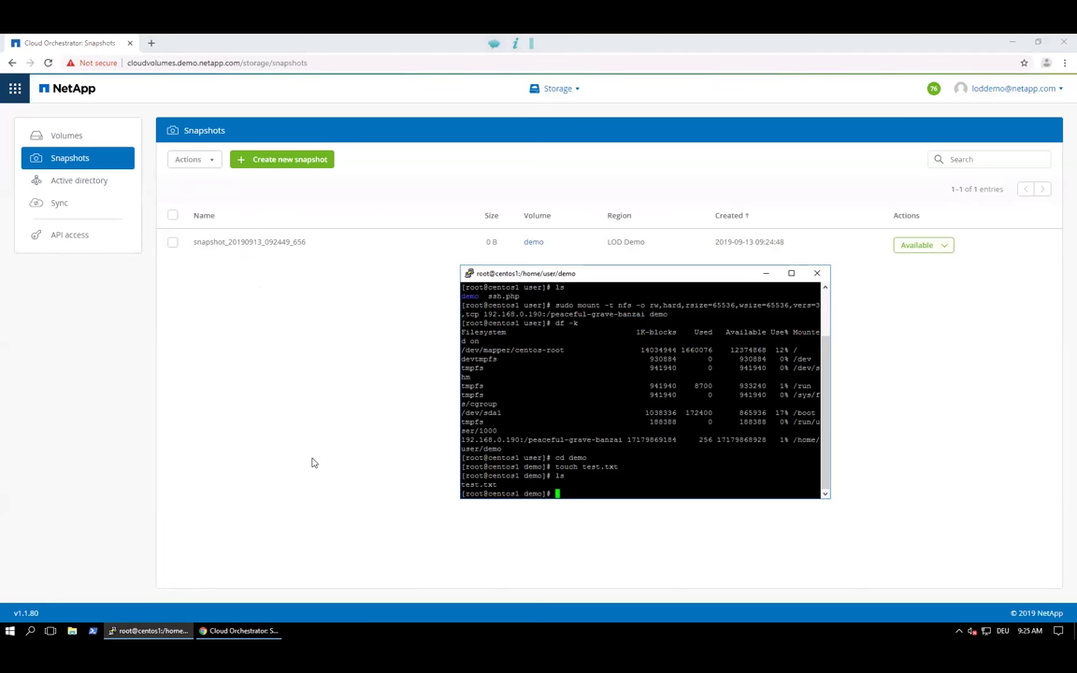
{"action": "left_click", "coordinate": [766, 274]}
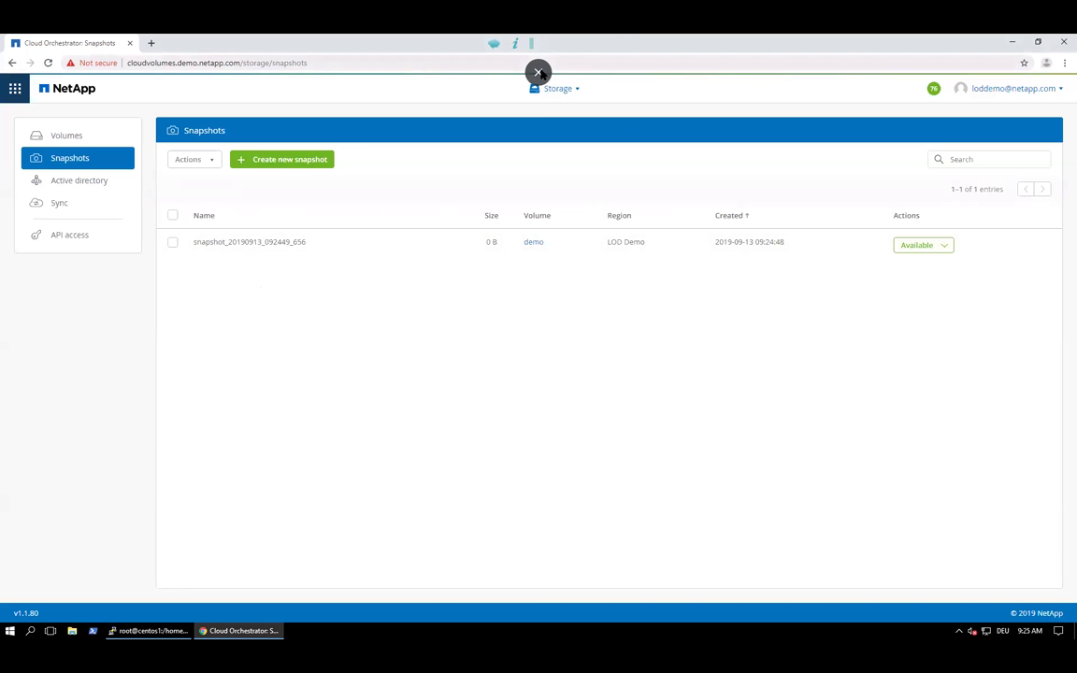
Leave the full-screen session, switch to the Cloud Manager Webcast session and start discovering an existing ONTAP cluster.
{"action": "left_click", "coordinate": [539, 72]}
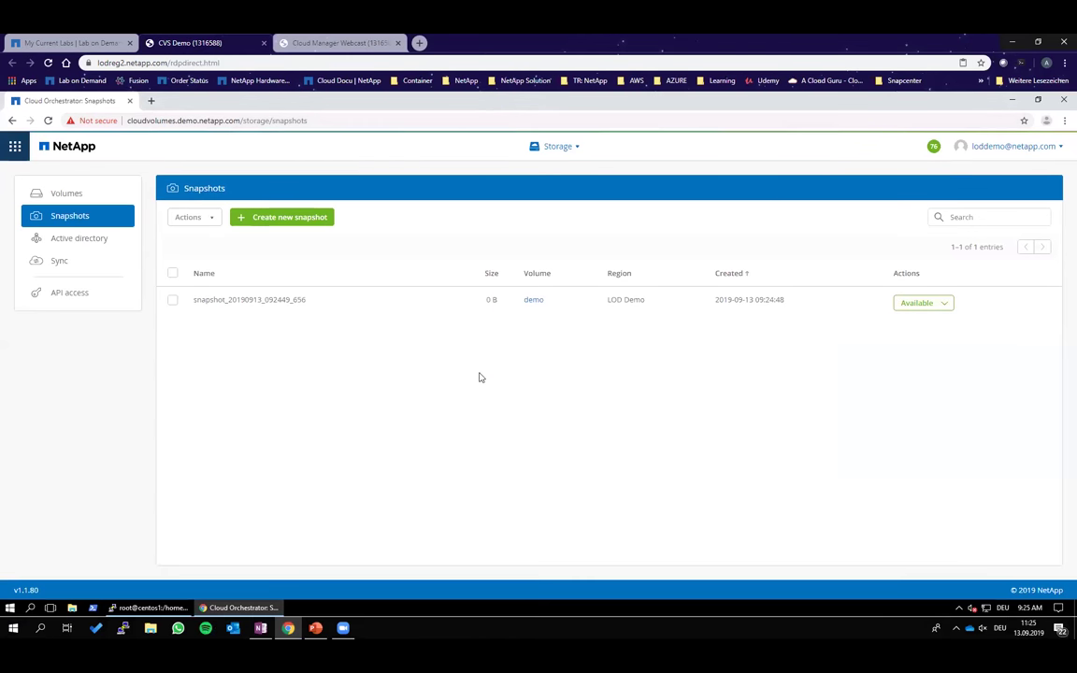
{"action": "left_click", "coordinate": [319, 43]}
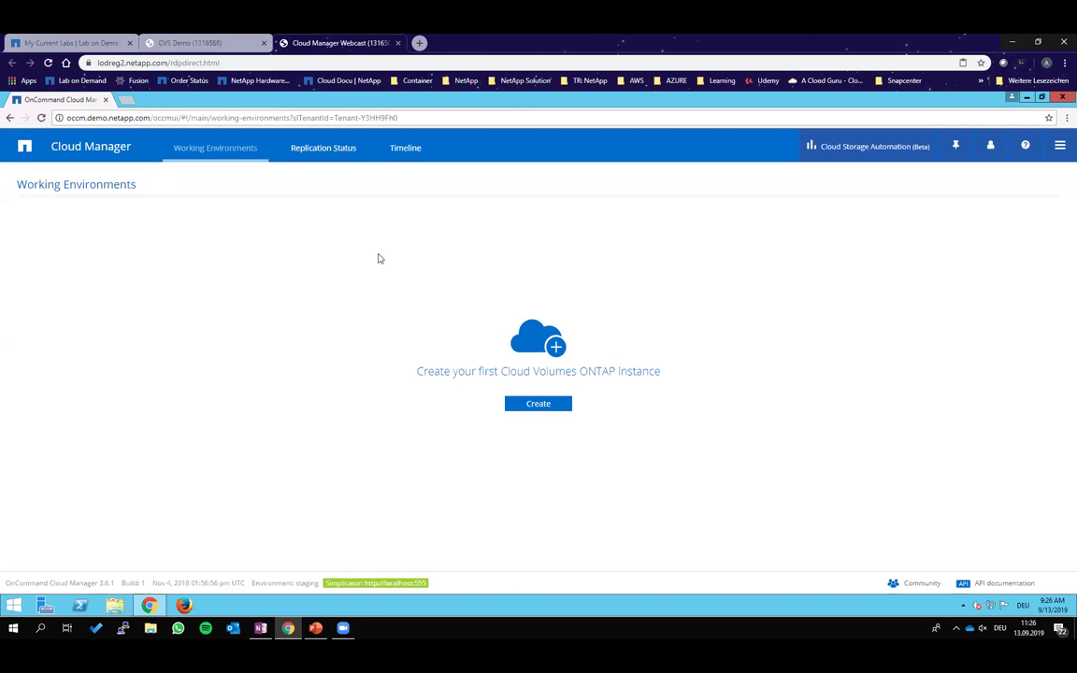
{"action": "left_click", "coordinate": [528, 410]}
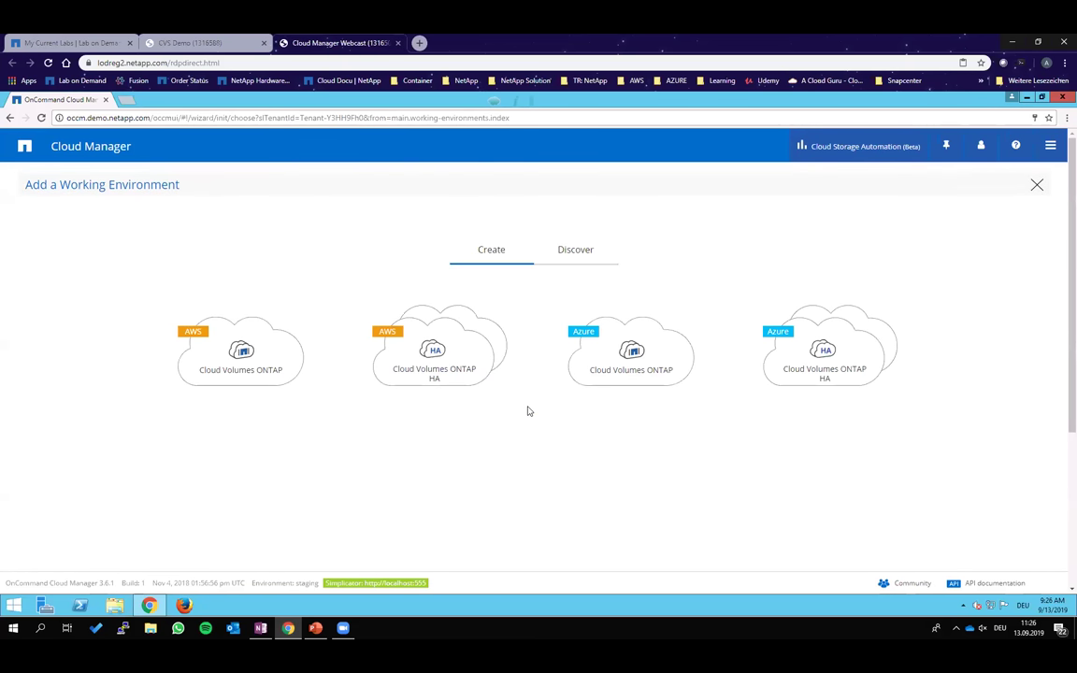
{"action": "left_click", "coordinate": [581, 256]}
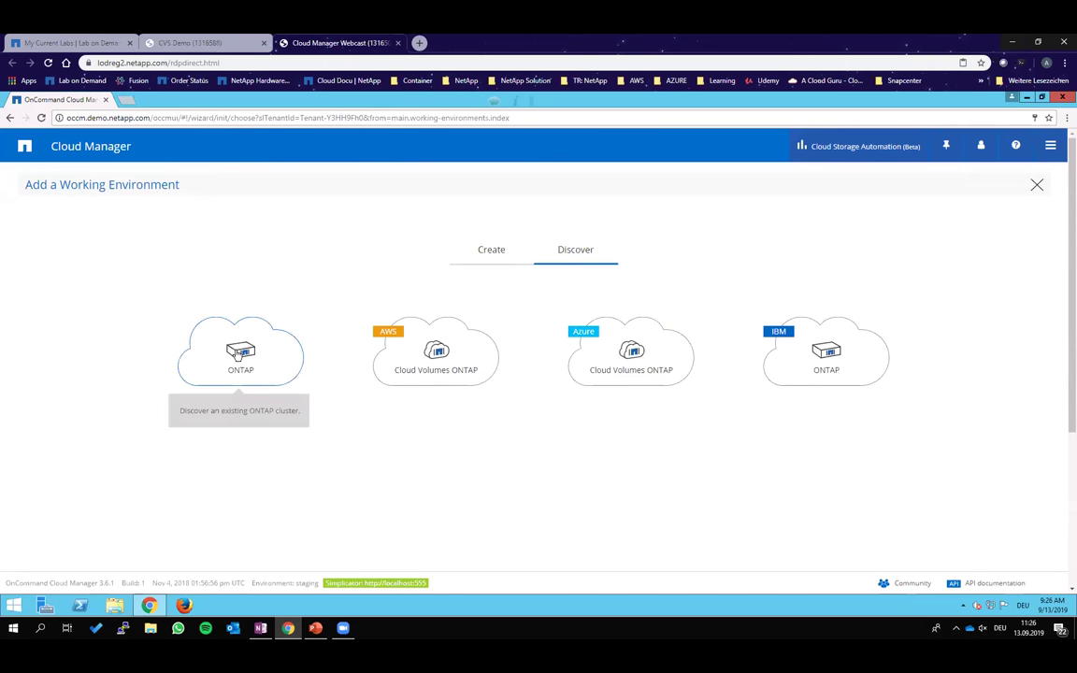
{"action": "left_click", "coordinate": [238, 353]}
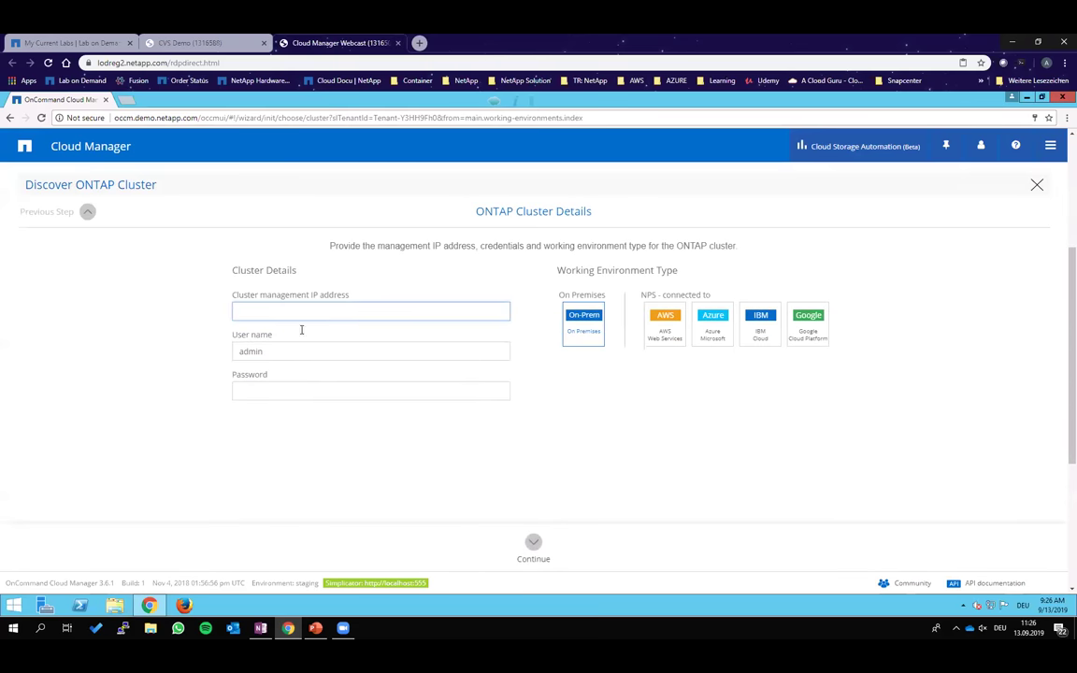
Add the on-premises cluster with management IP 10.68.128.237, entering the admin account's password, and complete the discovery.
{"action": "type", "text": "10.68.128.237"}
{"action": "key", "text": "Tab"}
{"action": "key", "text": "Tab"}
{"action": "type", "text": "********"}
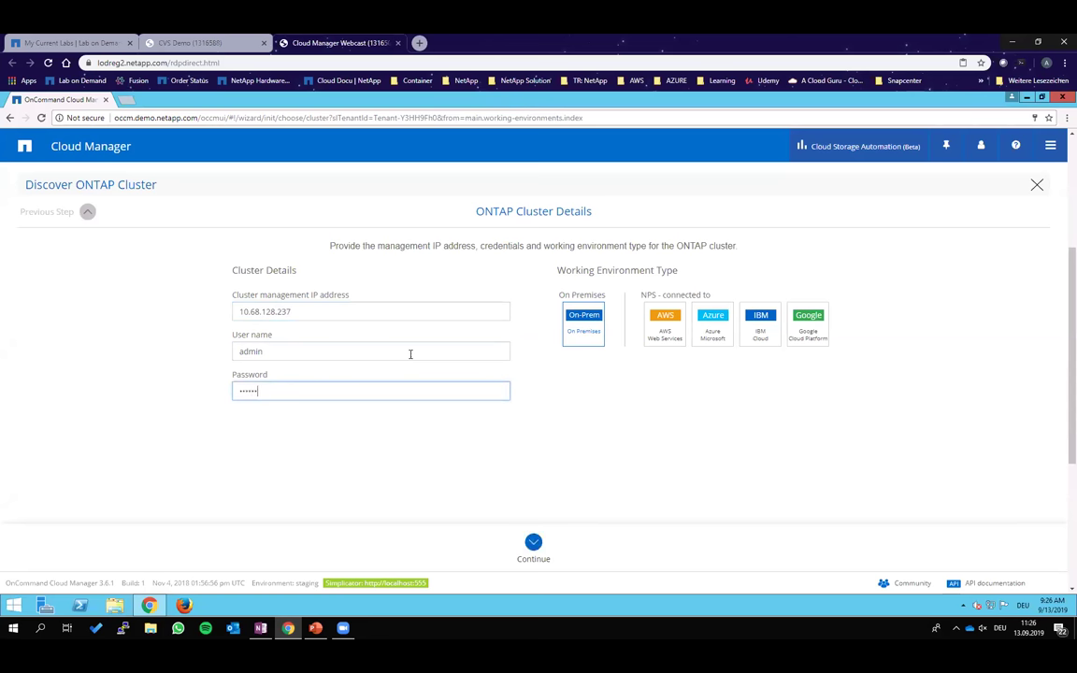
{"action": "key", "text": "Return"}
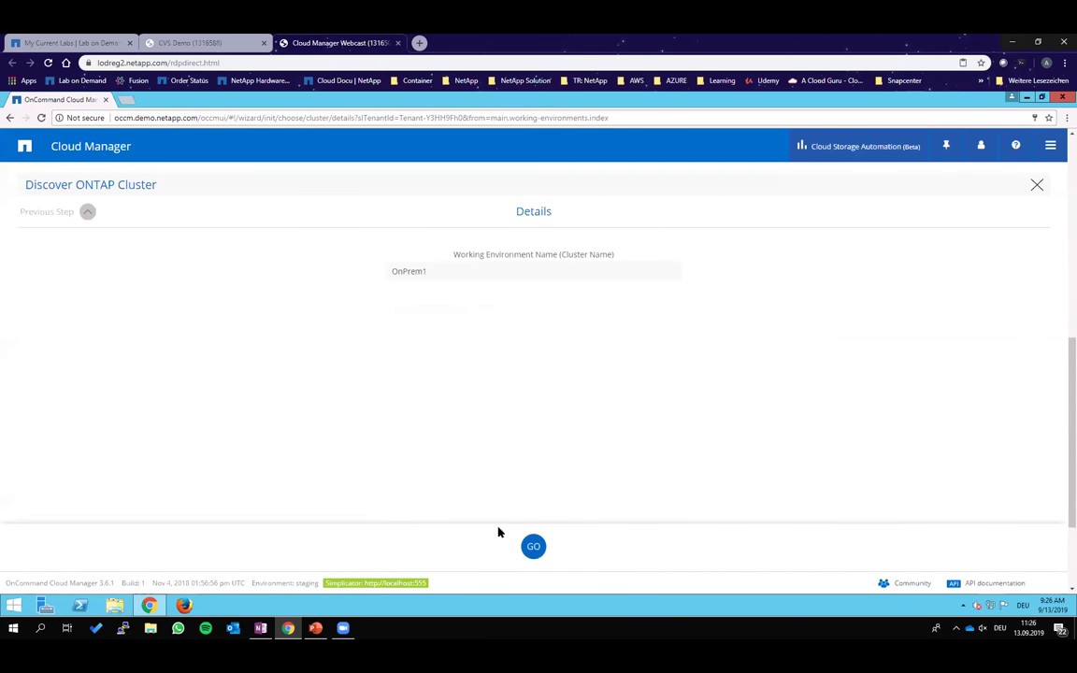
{"action": "left_click", "coordinate": [533, 547]}
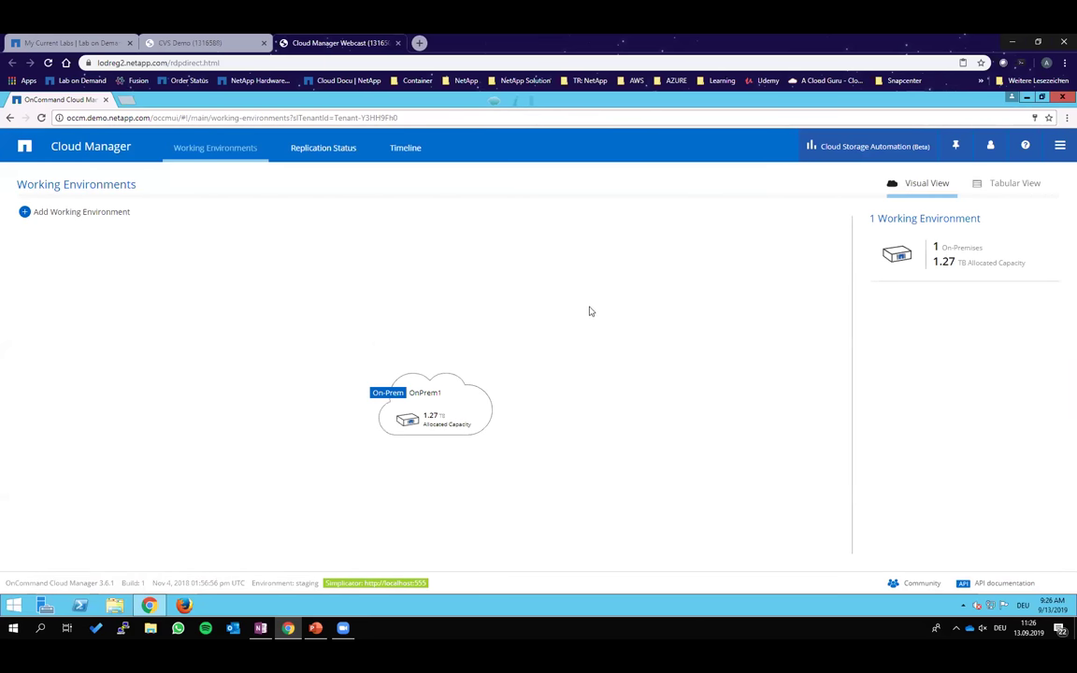
Inspect the OnPrem1 cluster's details and volumes, including Produktion_test, and return to the working environments overview.
{"action": "left_click", "coordinate": [458, 406]}
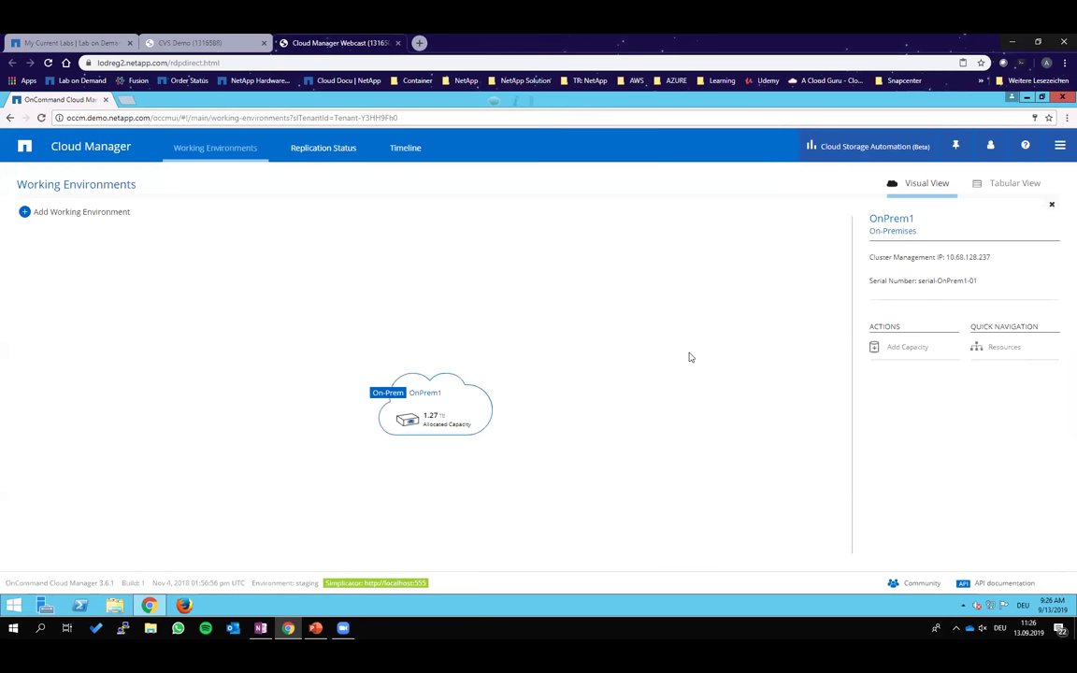
{"action": "left_click", "coordinate": [1002, 349]}
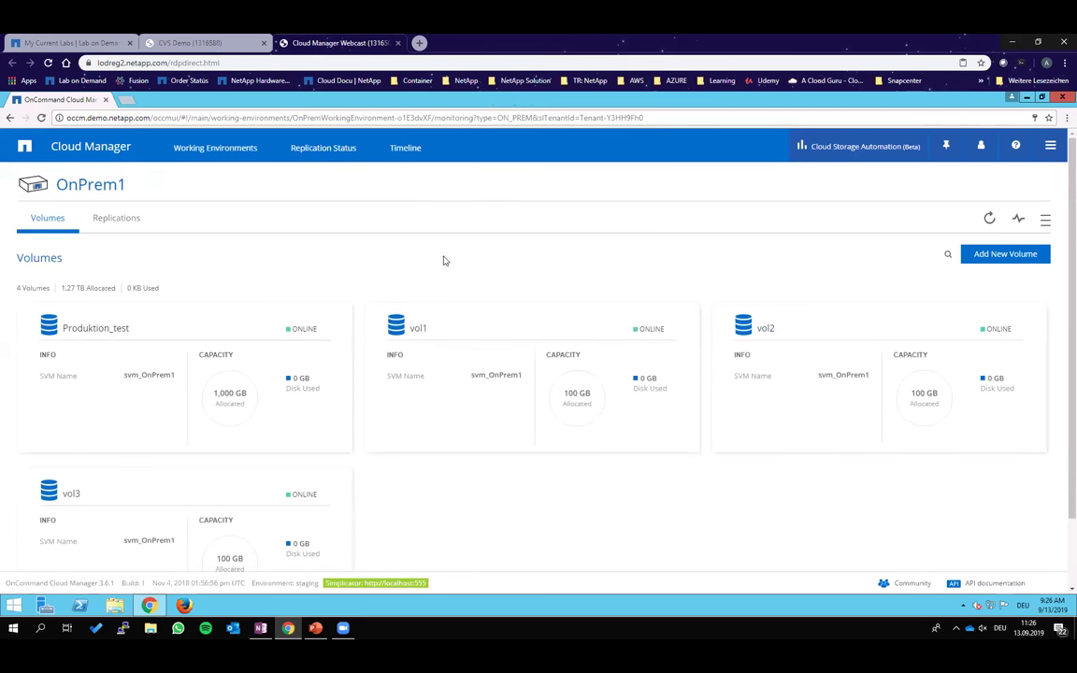
{"action": "mouse_move", "coordinate": [260, 361]}
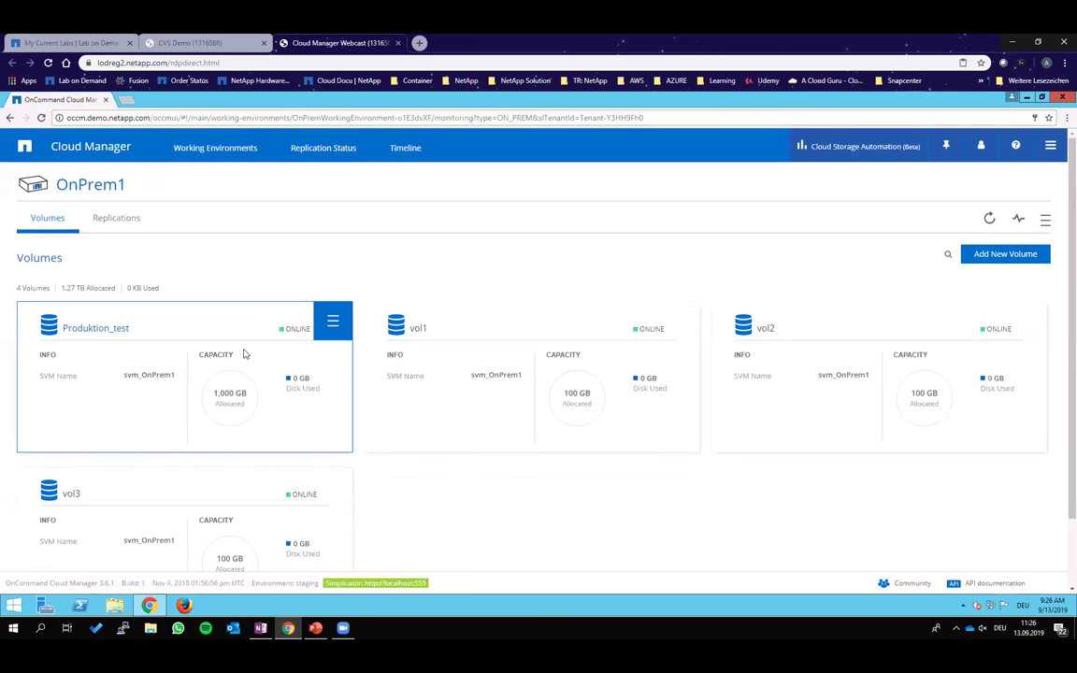
{"action": "left_click", "coordinate": [122, 151]}
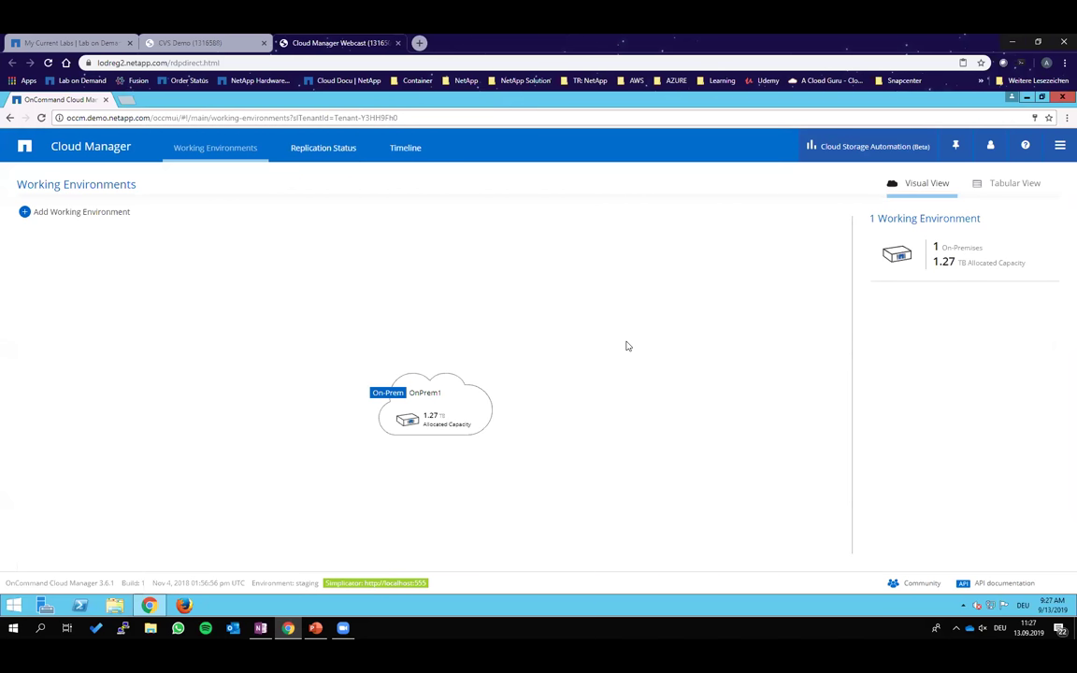
Start a new single-node Azure Cloud Volumes ONTAP environment named AzureDR, entering and confirming the admin password.
{"action": "left_click", "coordinate": [82, 209]}
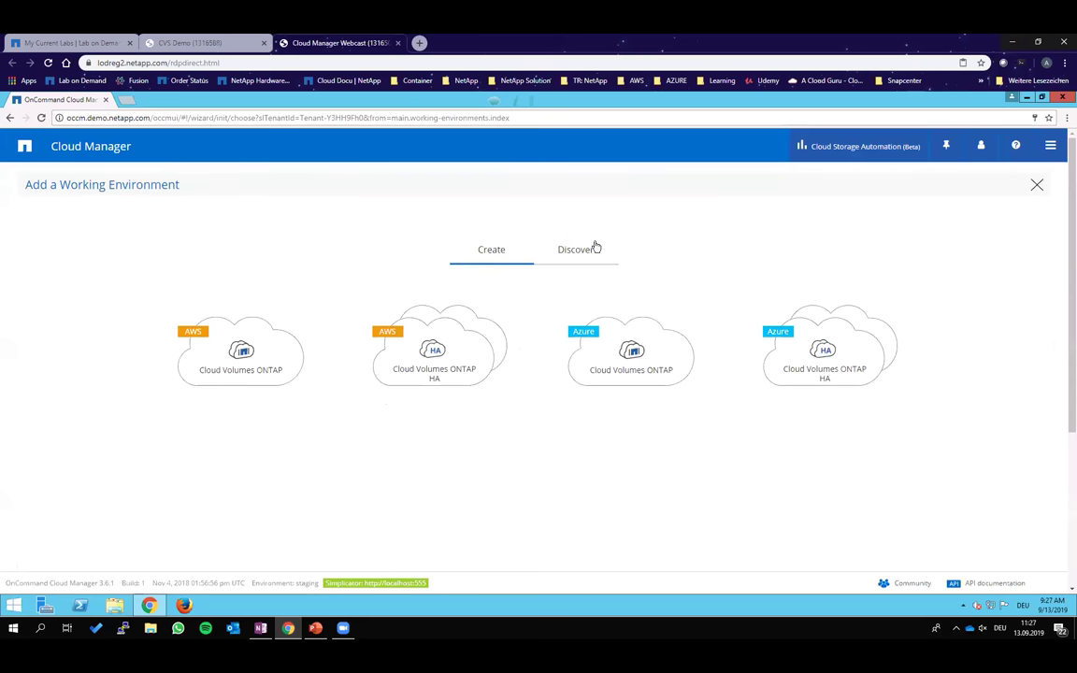
{"action": "left_click", "coordinate": [628, 353]}
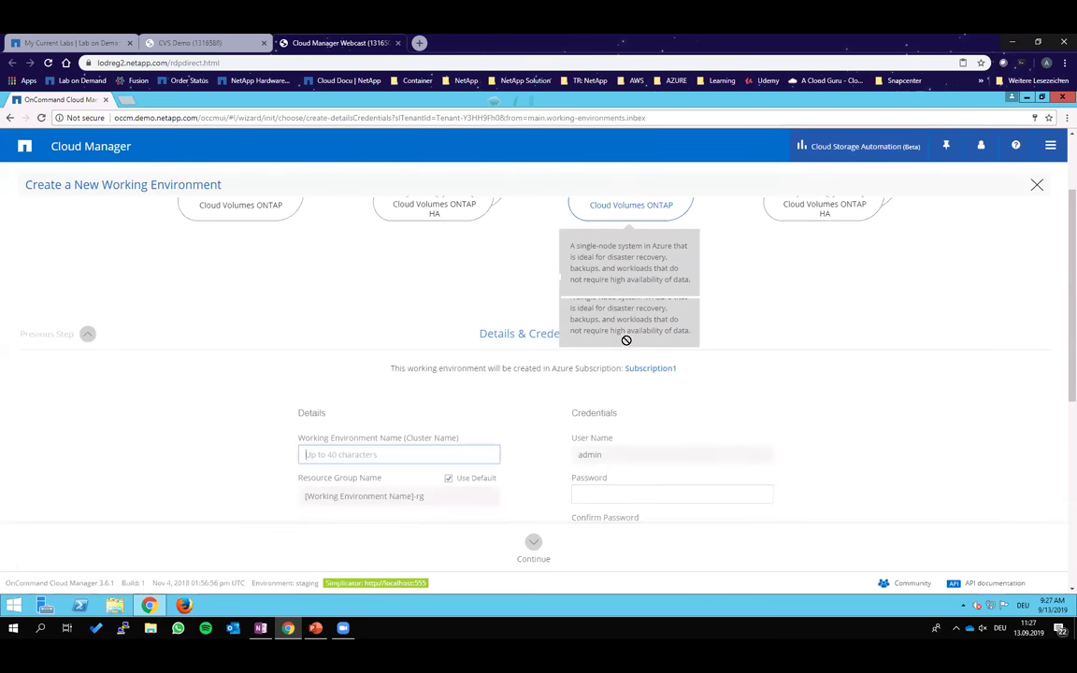
{"action": "type", "text": "AzureDR"}
{"action": "left_click", "coordinate": [650, 371]}
{"action": "type", "text": "*********"}
{"action": "key", "text": "Tab"}
{"action": "type", "text": "*********"}
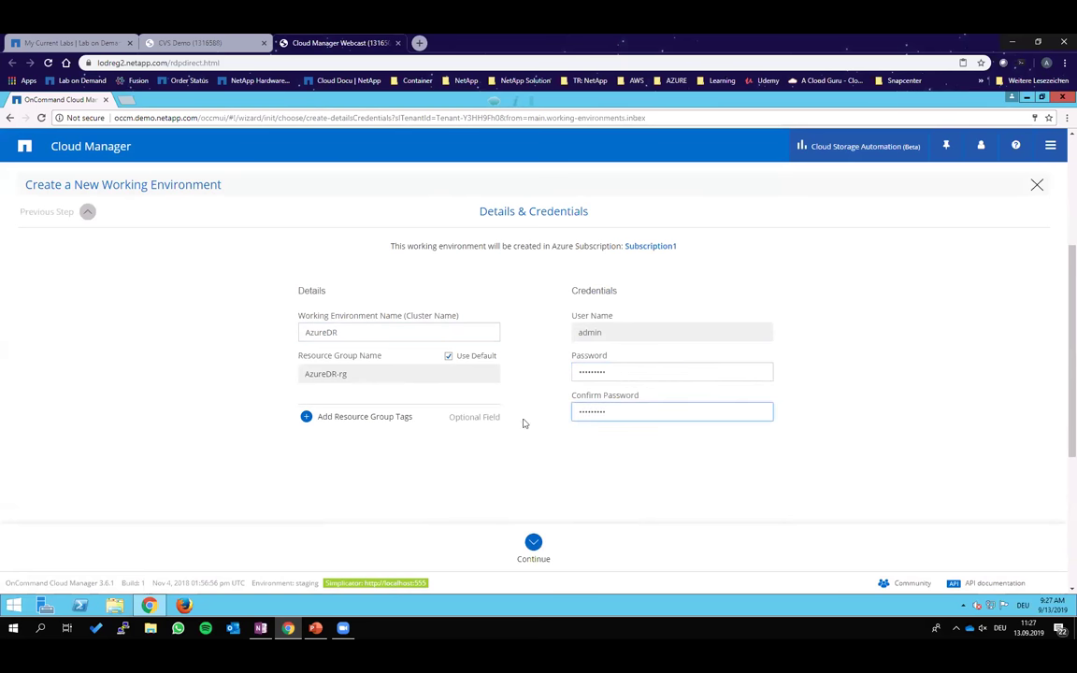
{"action": "left_click", "coordinate": [534, 546]}
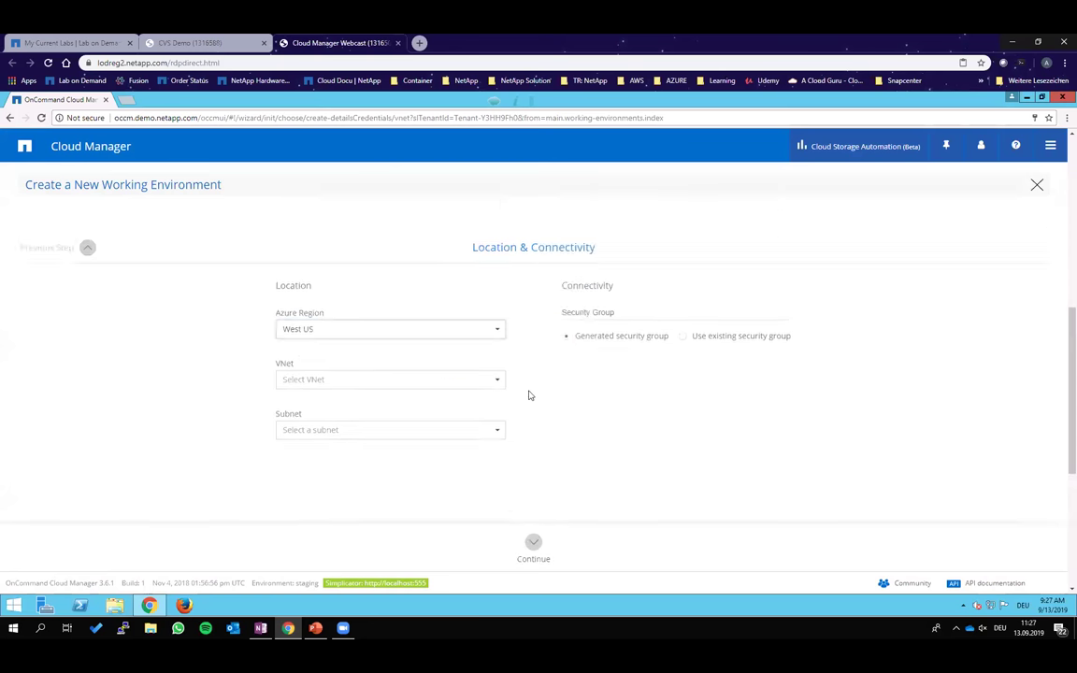
Set the location to West US, Vnet1 | rg and subnet 10.0.0.0/24, and declare the network connectivity verified.
{"action": "left_click", "coordinate": [479, 297]}
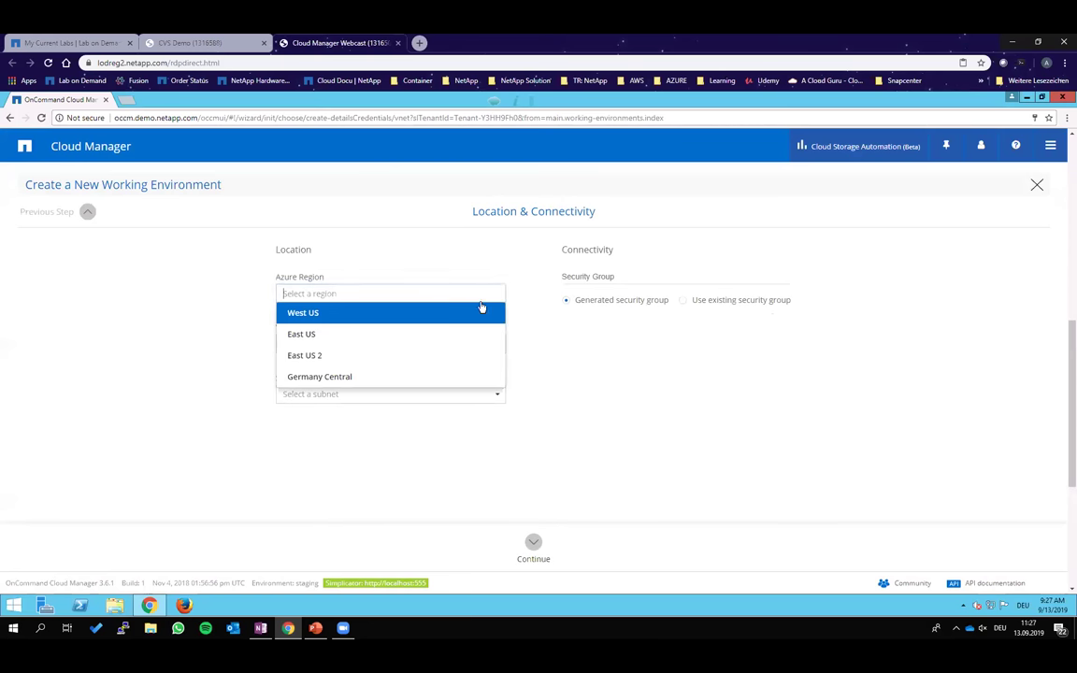
{"action": "left_click", "coordinate": [399, 313]}
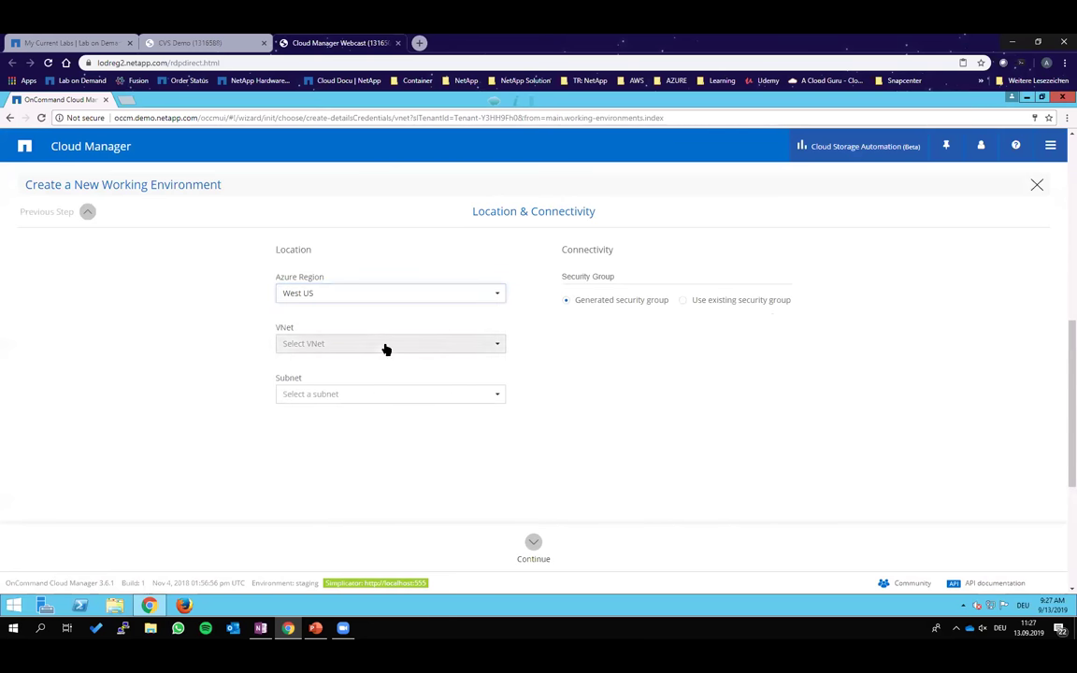
{"action": "left_click", "coordinate": [385, 344]}
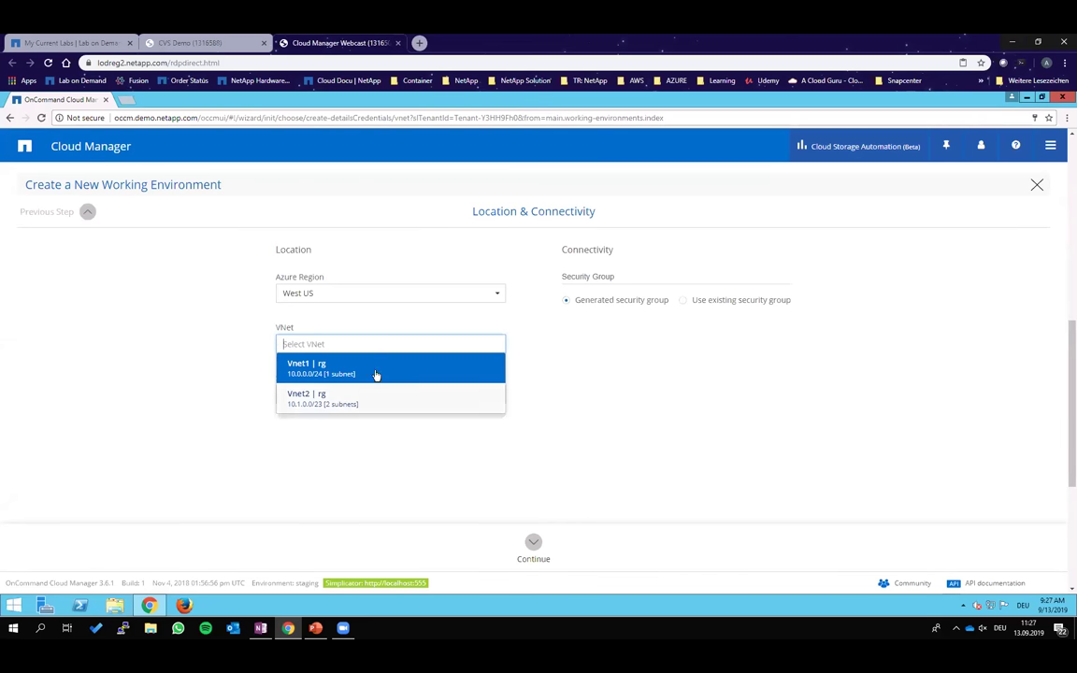
{"action": "left_click", "coordinate": [374, 373]}
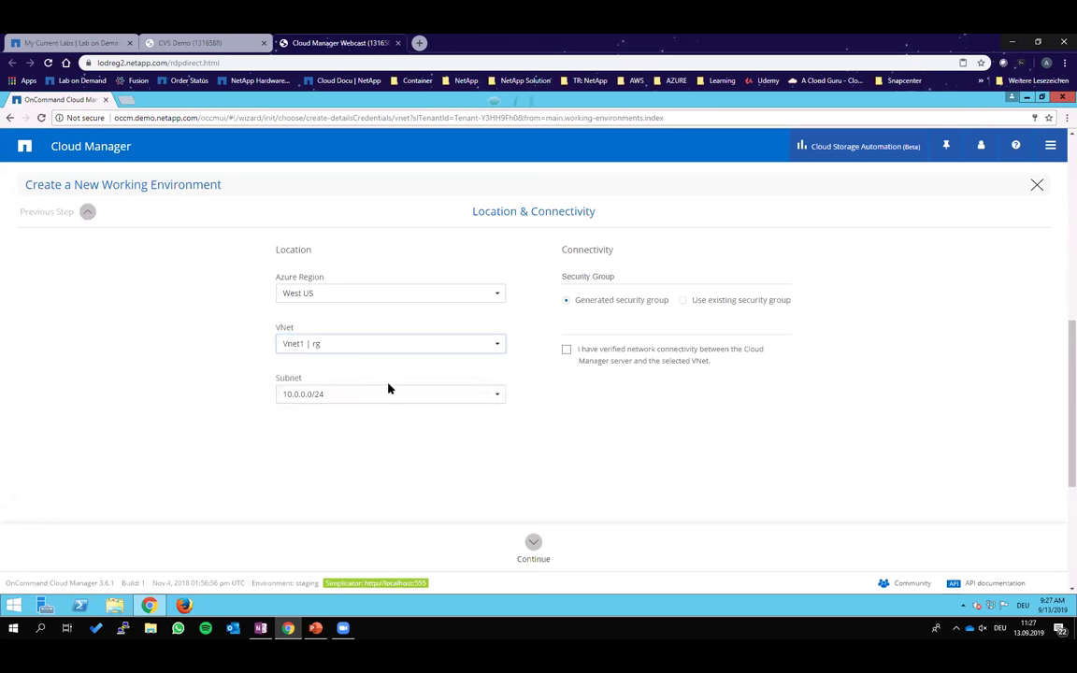
{"action": "left_click", "coordinate": [439, 396]}
{"action": "left_click", "coordinate": [433, 422]}
{"action": "left_click", "coordinate": [566, 350]}
{"action": "left_click", "coordinate": [533, 544]}
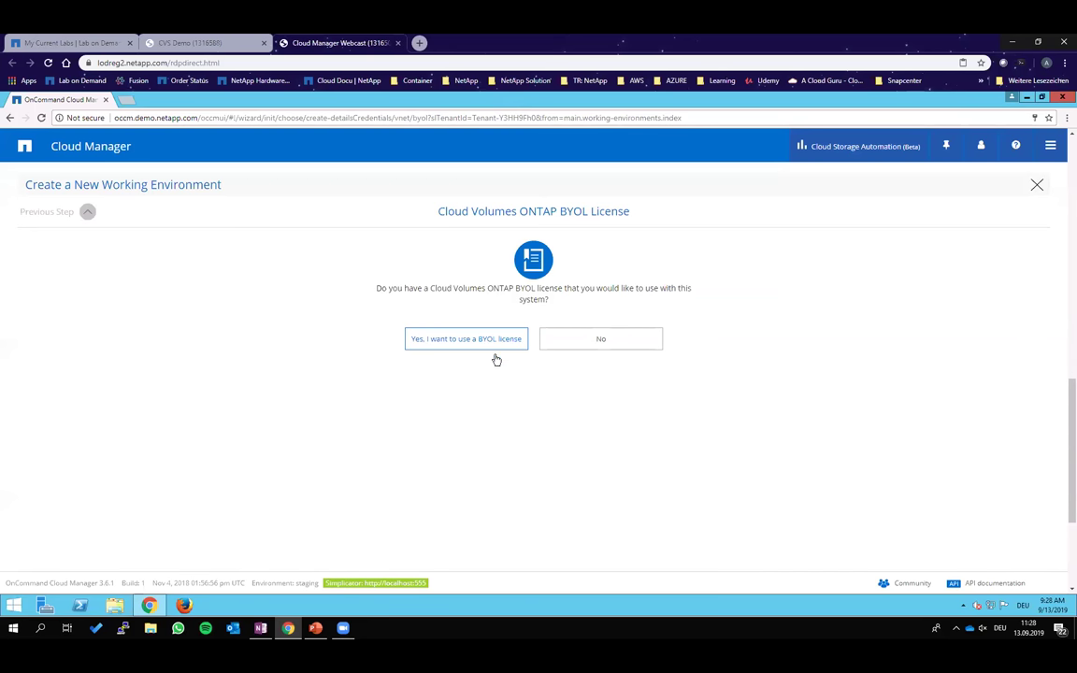
Decline using a BYOL license and choose the preconfigured package Cost effective DR.
{"action": "left_click", "coordinate": [599, 345]}
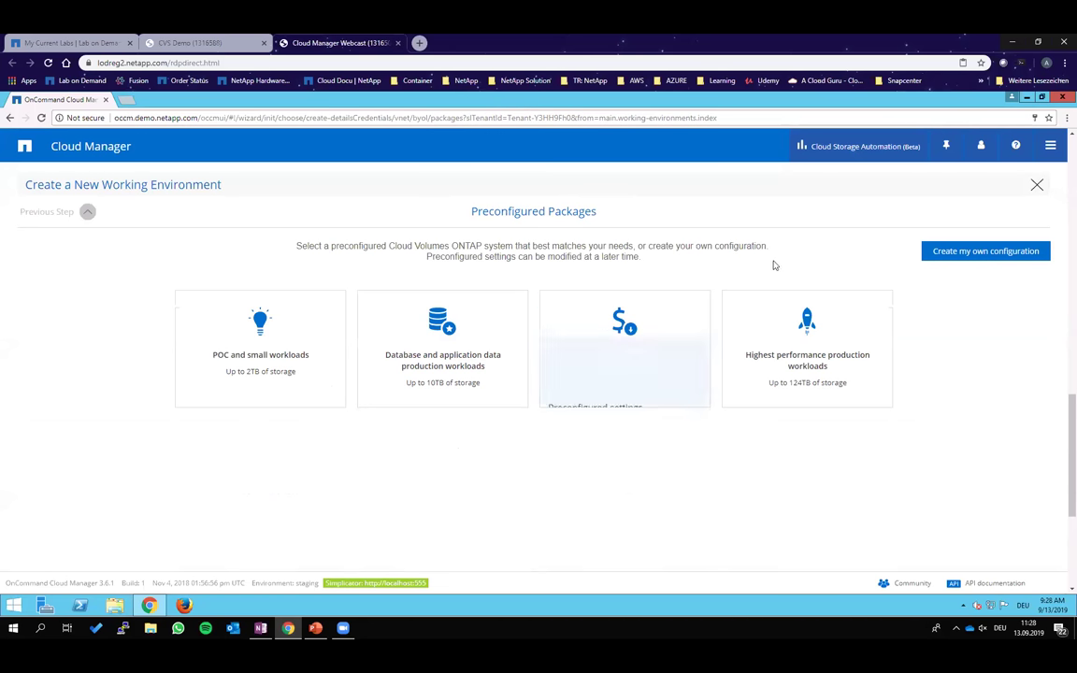
{"action": "mouse_move", "coordinate": [808, 315]}
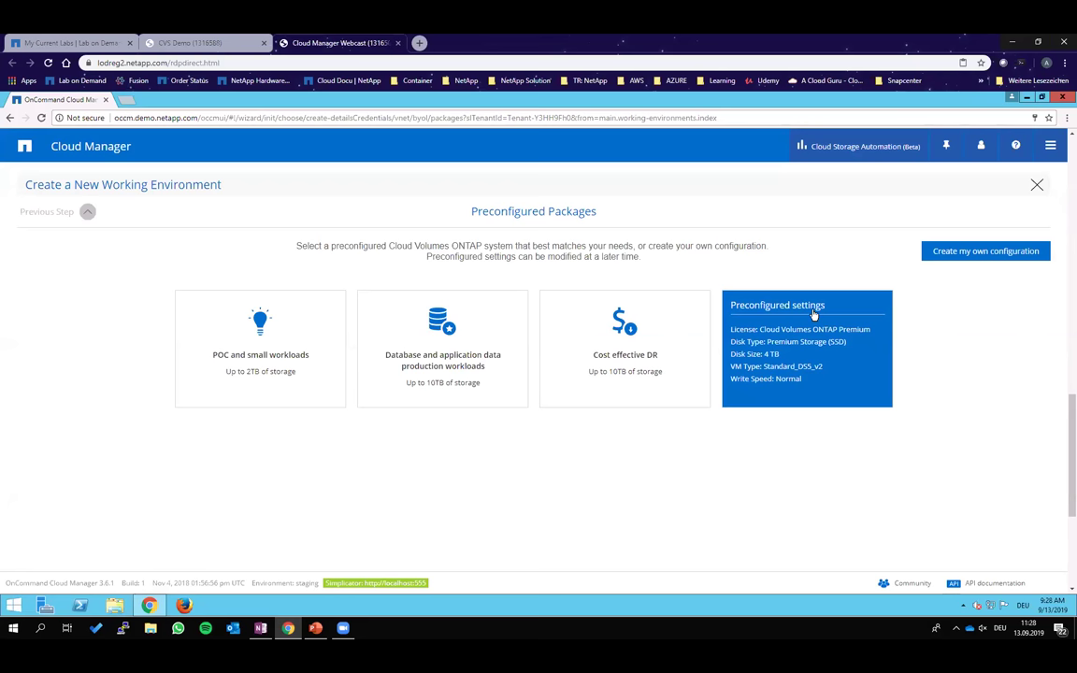
{"action": "left_click", "coordinate": [668, 332]}
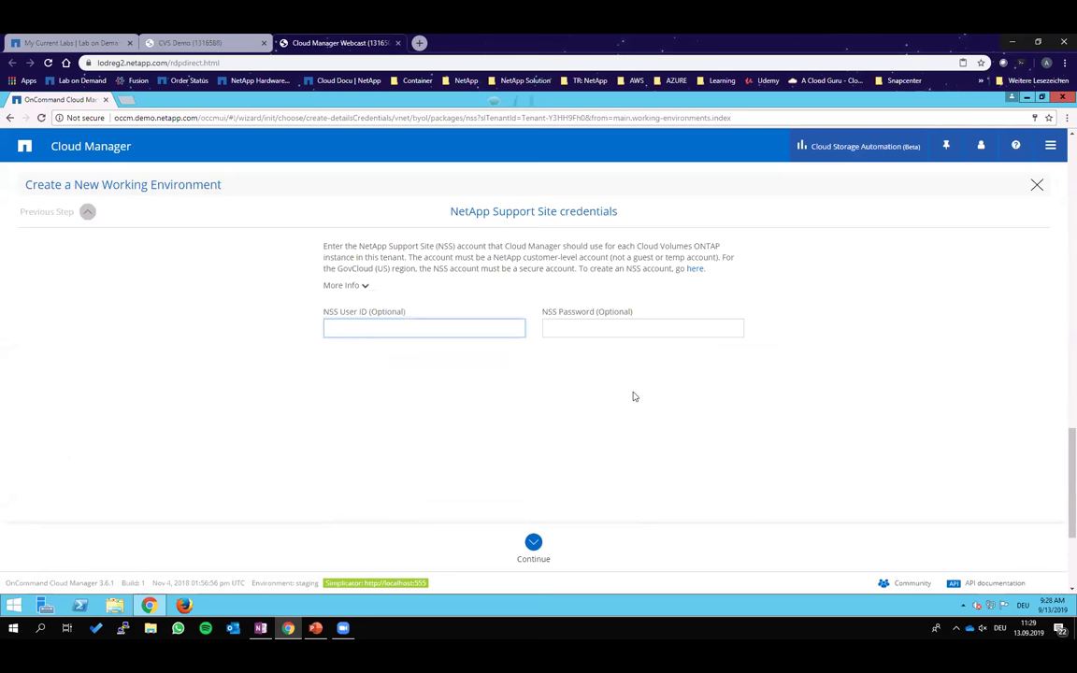
Skip the NSS credentials and initial volume creation, accept both acknowledgements, and launch creation of the AzureDR environment.
{"action": "left_click", "coordinate": [535, 546]}
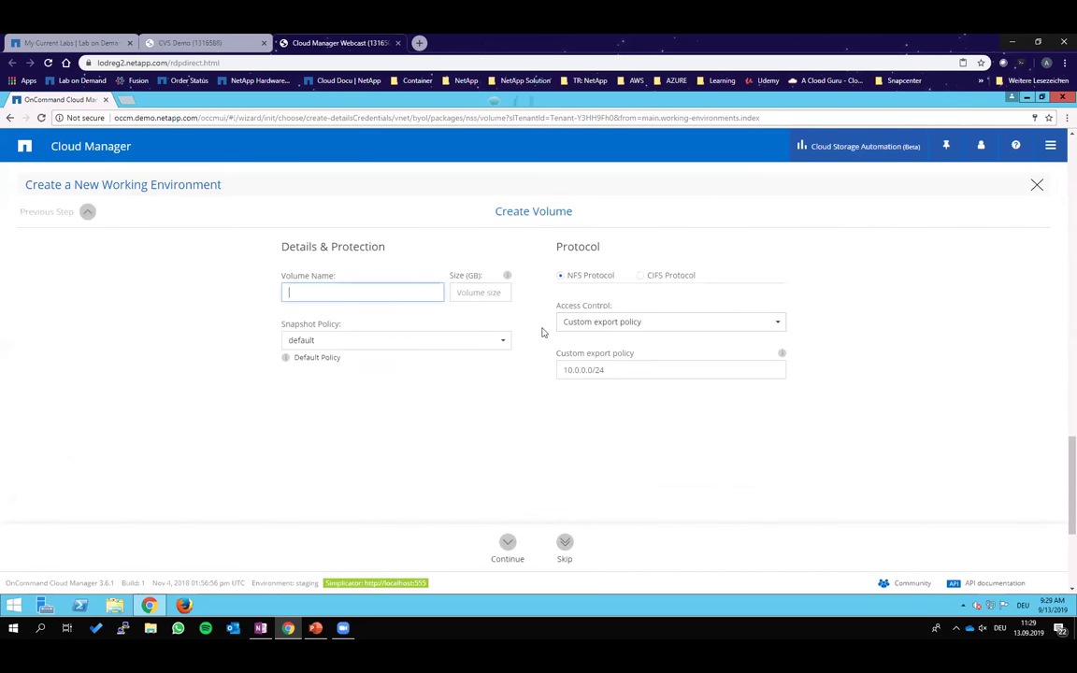
{"action": "left_click", "coordinate": [564, 544]}
{"action": "left_click", "coordinate": [202, 284]}
{"action": "left_click", "coordinate": [202, 301]}
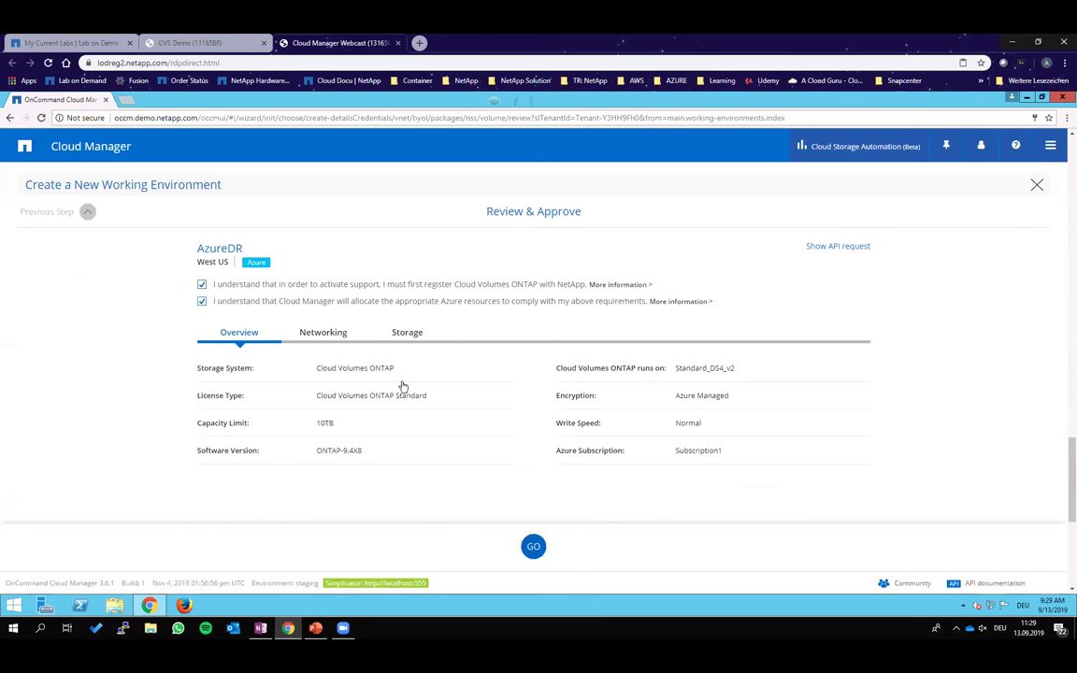
{"action": "left_click", "coordinate": [533, 546]}
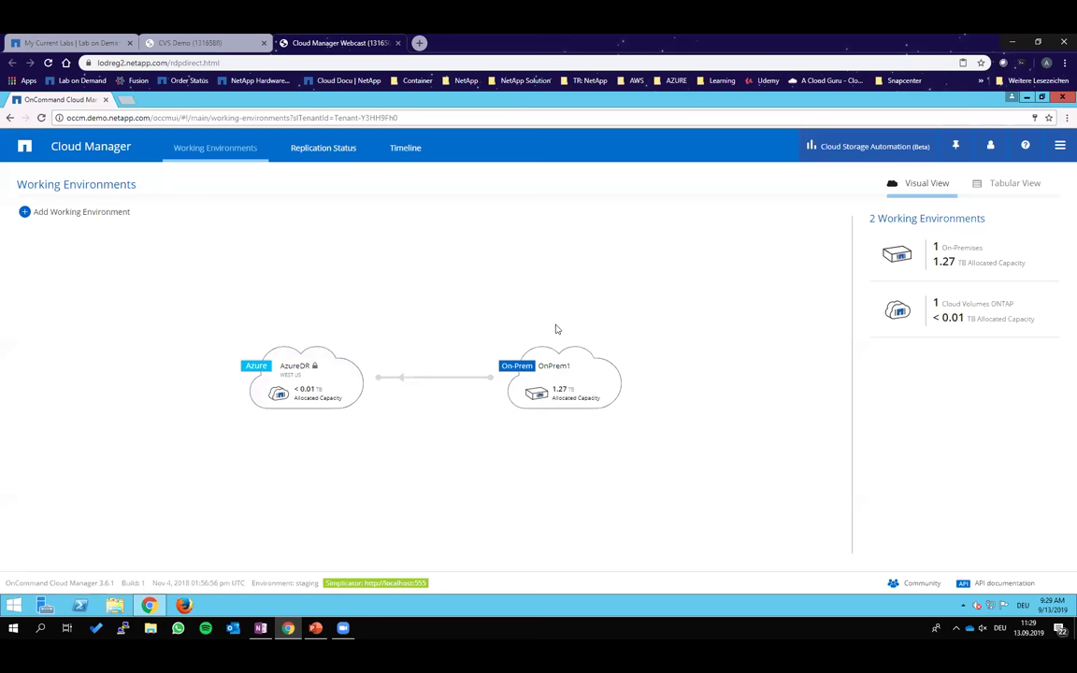
Try to delete the replication relationship between Produktion_test and Produktion_test_copy, and return to the working environments overview.
{"action": "left_click", "coordinate": [294, 145]}
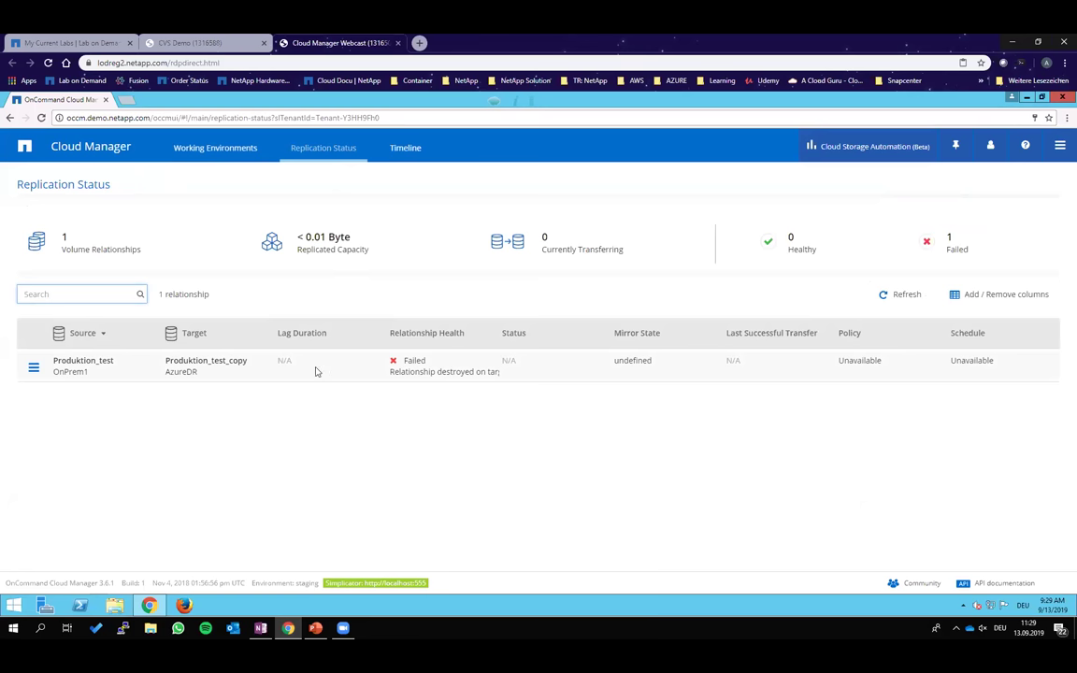
{"action": "left_click", "coordinate": [34, 370]}
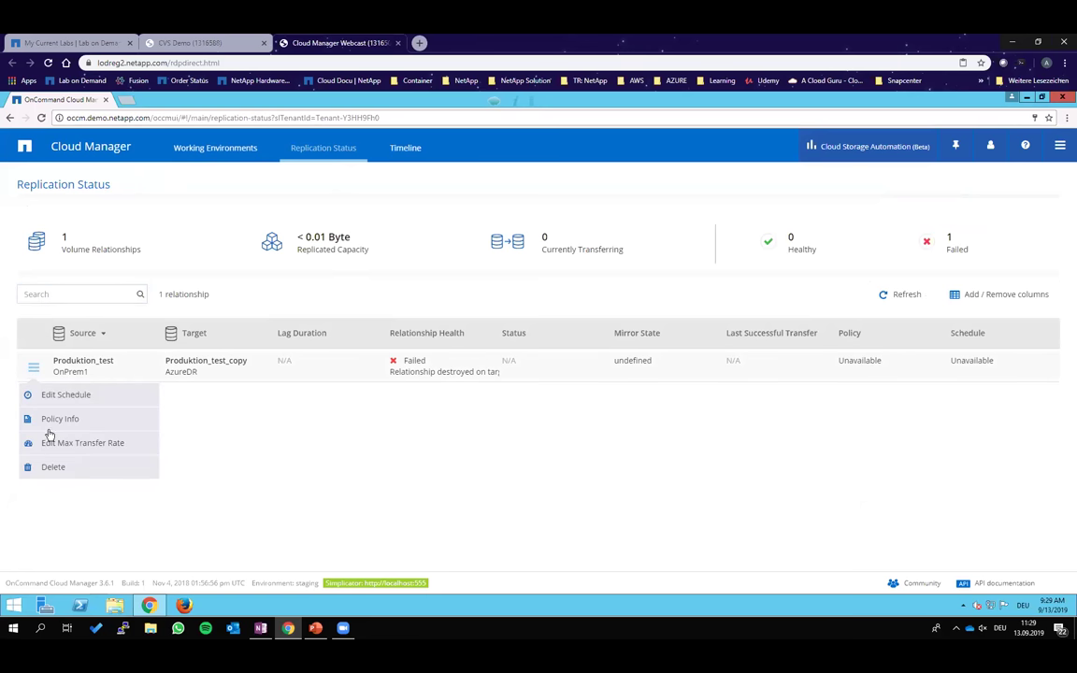
{"action": "left_click", "coordinate": [41, 469]}
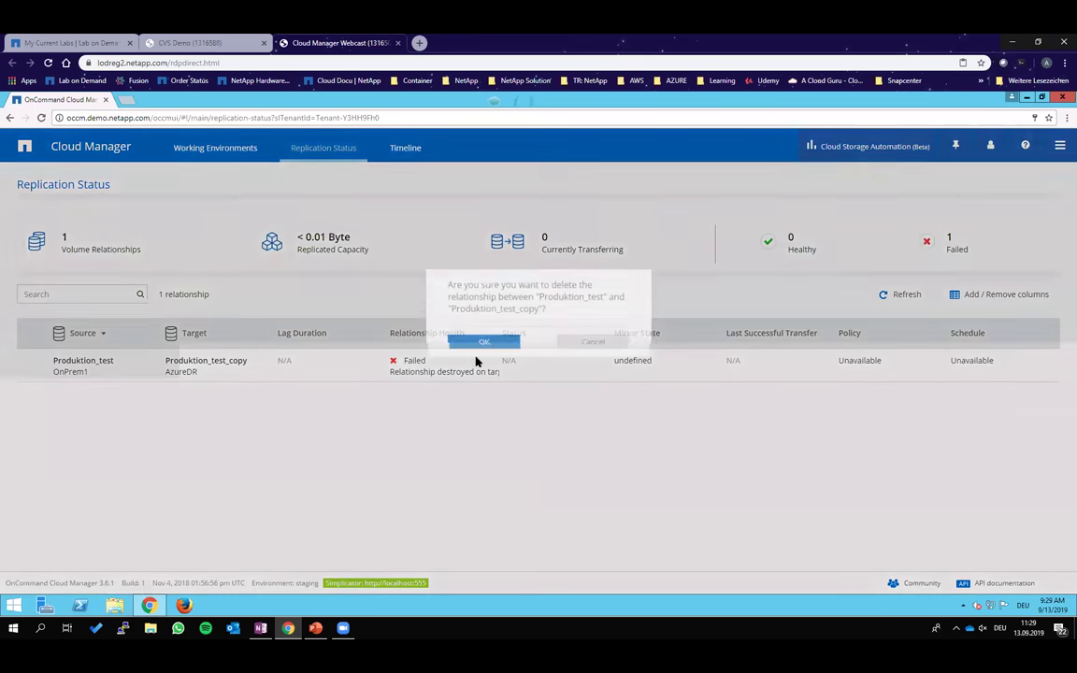
{"action": "left_click", "coordinate": [482, 340]}
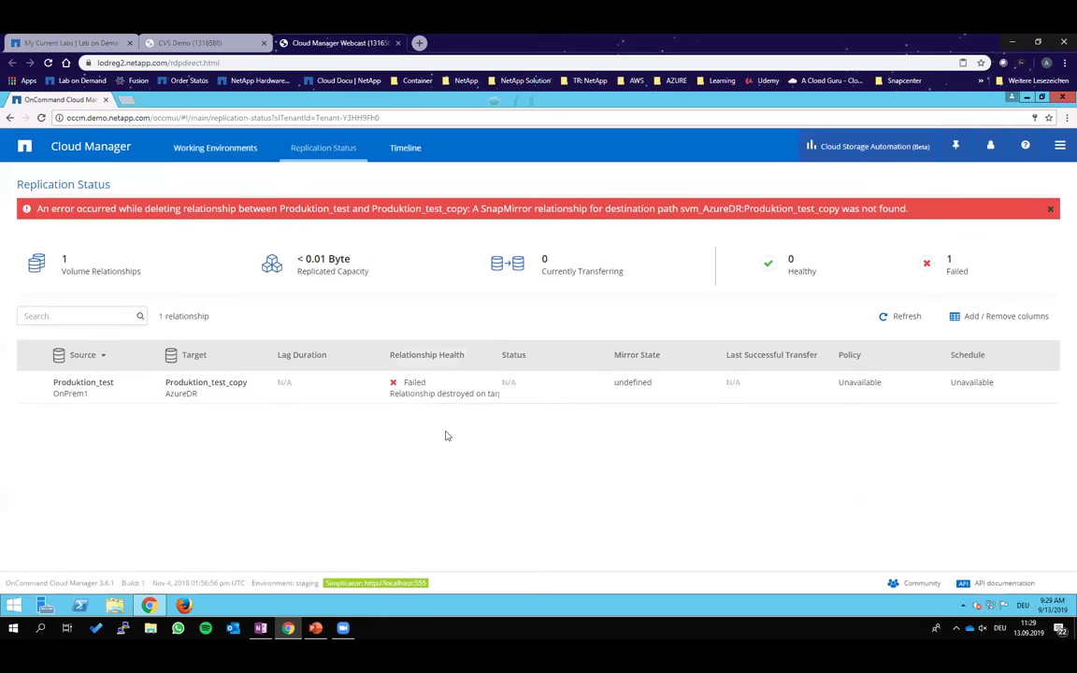
{"action": "left_click", "coordinate": [224, 148]}
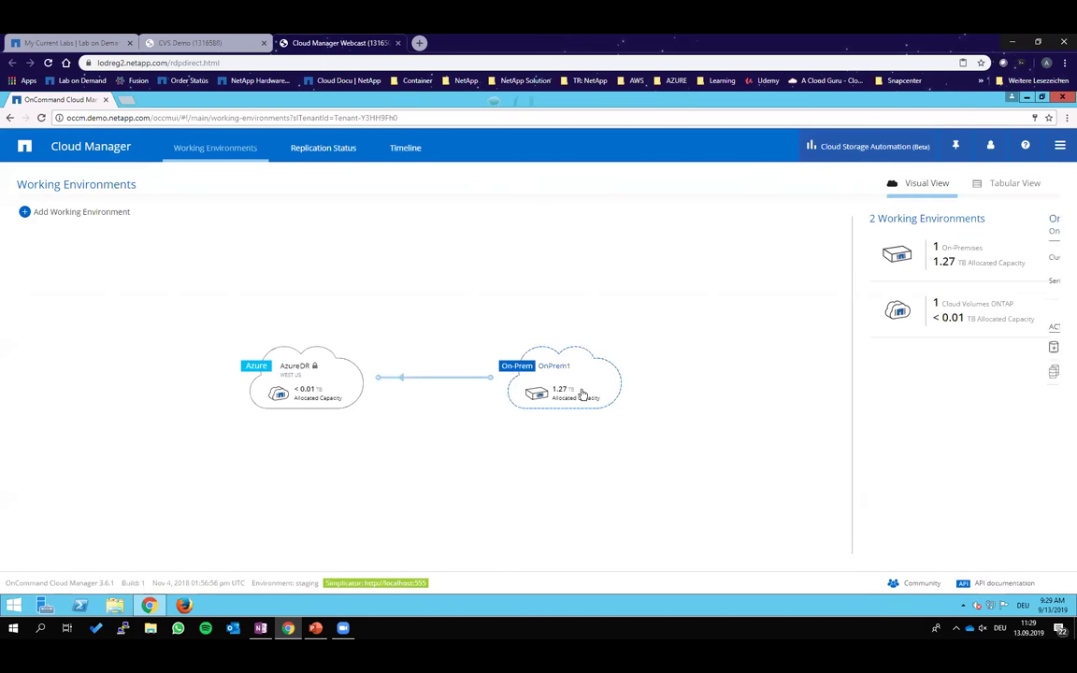
Set up replication from OnPrem1 to AzureDR using the intercluster and intercluster2 LIFs, with vol1 as the source volume.
{"action": "left_click", "coordinate": [577, 394]}
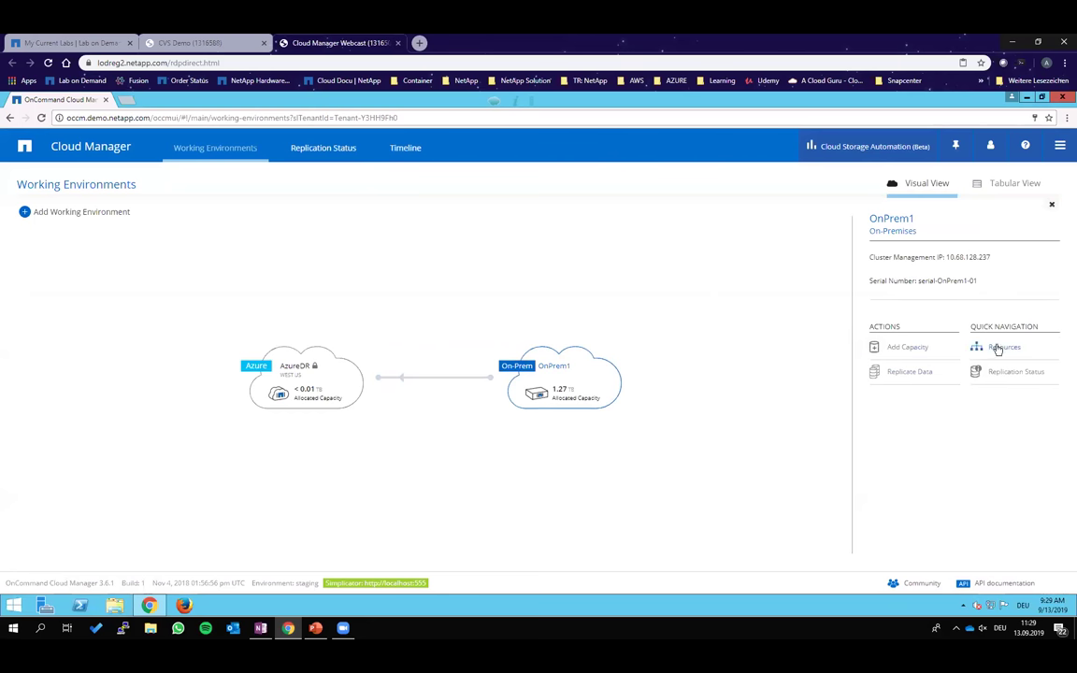
{"action": "left_click_drag", "start_coordinate": [618, 385], "coordinate": [307, 378]}
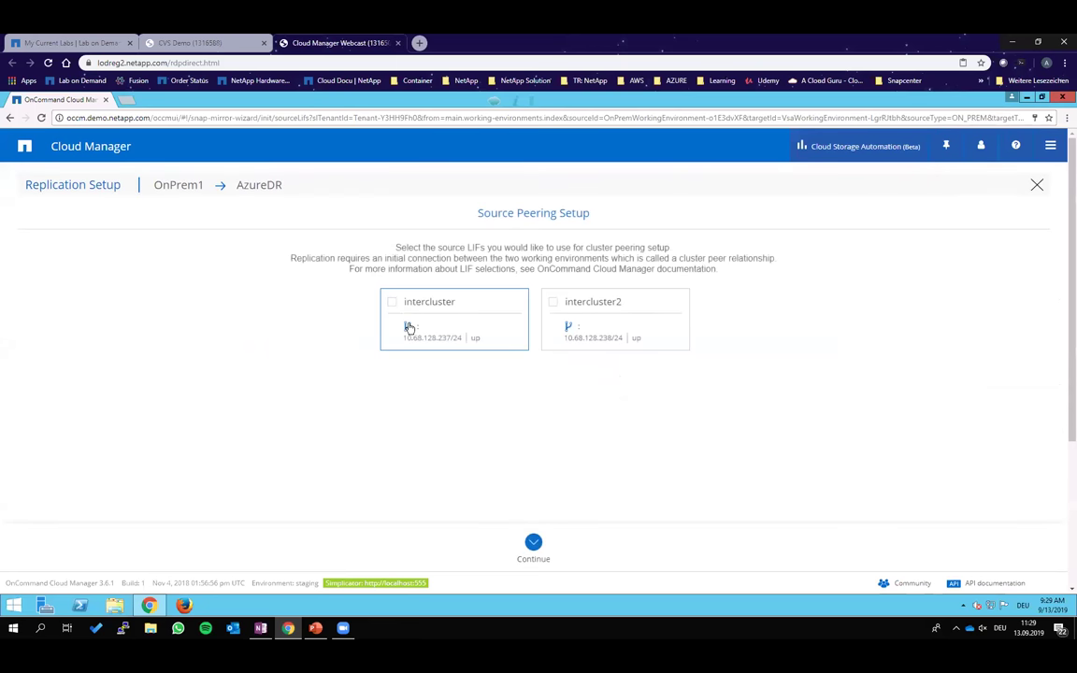
{"action": "left_click", "coordinate": [584, 327]}
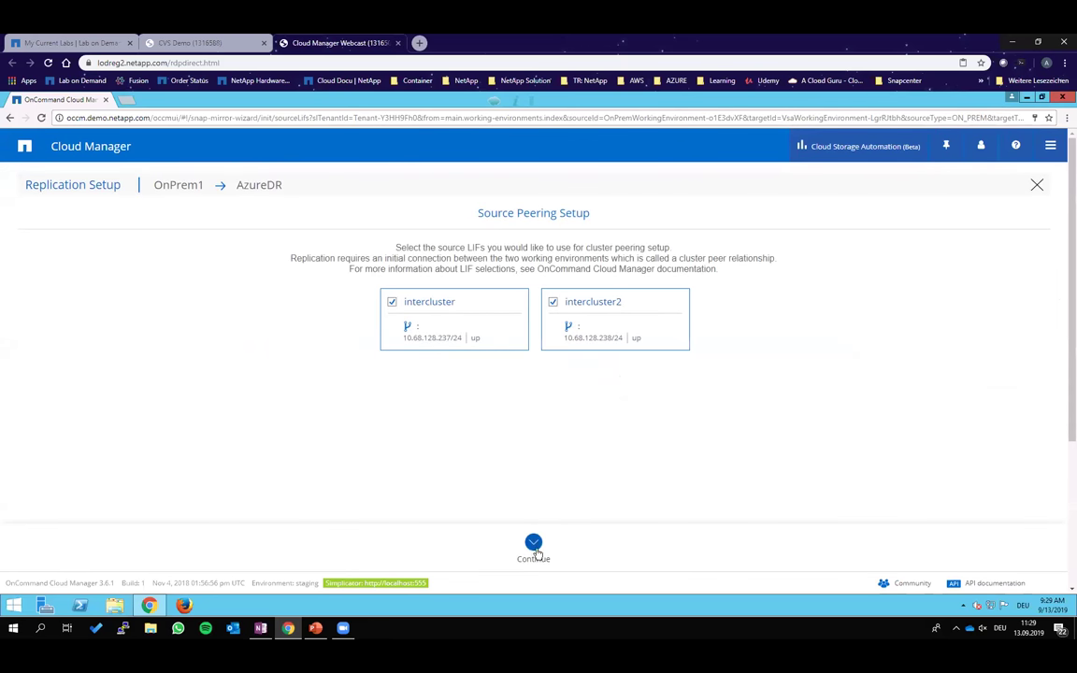
{"action": "scroll", "coordinate": [471, 391], "scroll_direction": "down", "scroll_amount": 2}
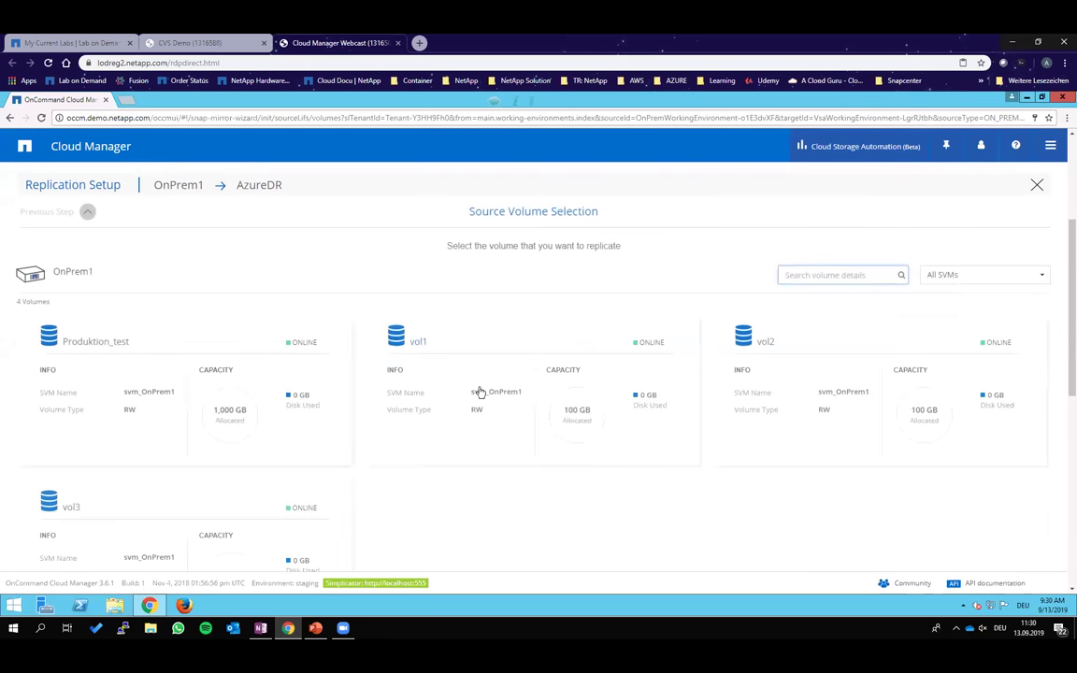
{"action": "left_click", "coordinate": [497, 362]}
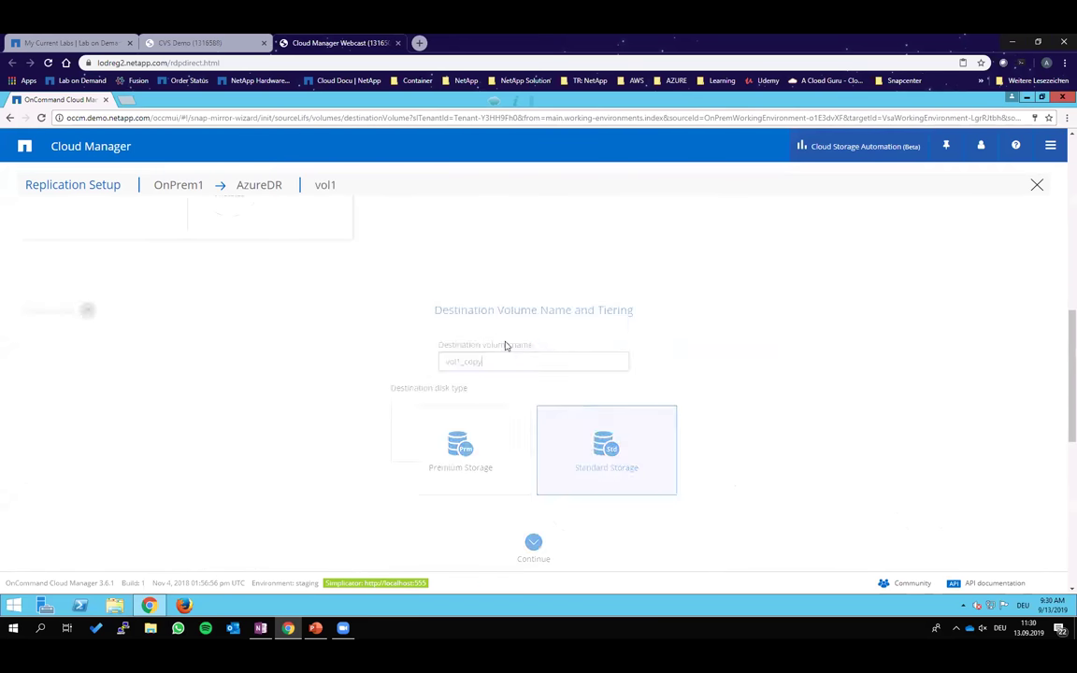
Configure destination volume vol1_copy with Premium Storage, Blob tiering disabled, and a new aggregate of tier Premium_LRS.
{"action": "scroll", "coordinate": [429, 374], "scroll_direction": "down", "scroll_amount": 1}
{"action": "scroll", "coordinate": [439, 373], "scroll_direction": "up", "scroll_amount": 1}
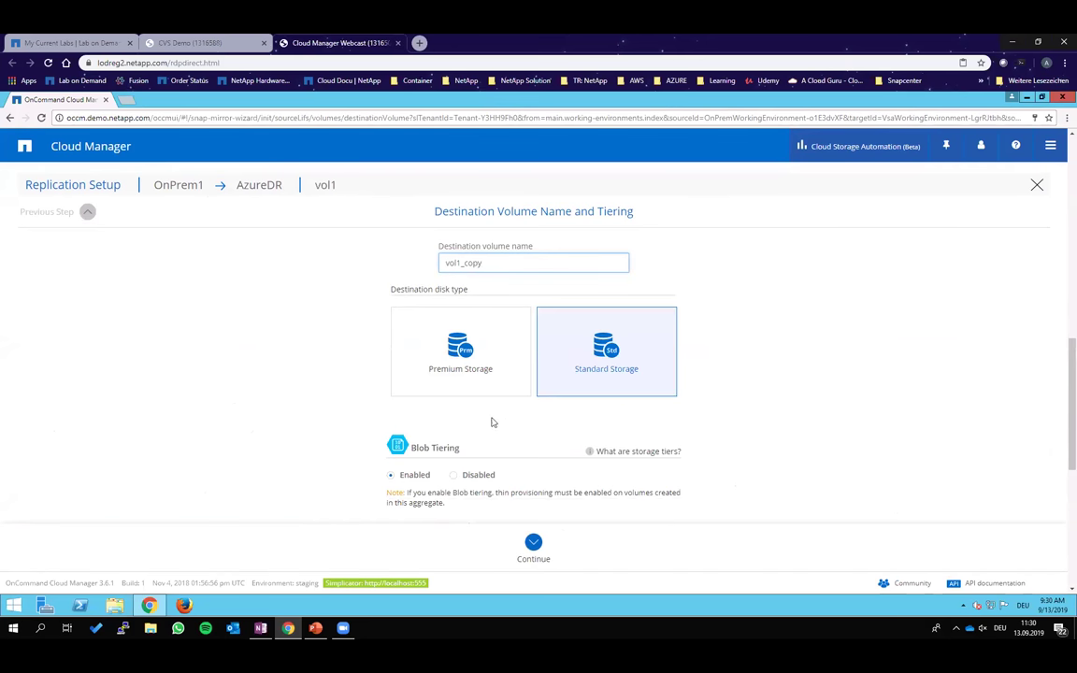
{"action": "left_click", "coordinate": [448, 369]}
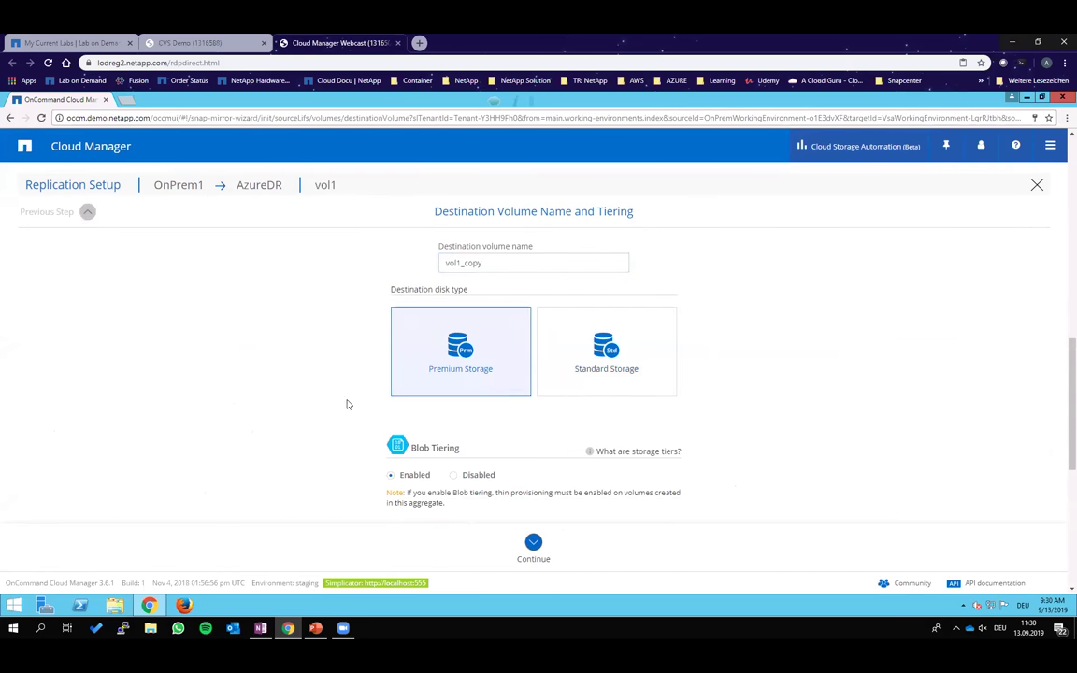
{"action": "left_click", "coordinate": [455, 476]}
{"action": "left_click", "coordinate": [388, 475]}
{"action": "scroll", "coordinate": [357, 438], "scroll_direction": "down", "scroll_amount": 2}
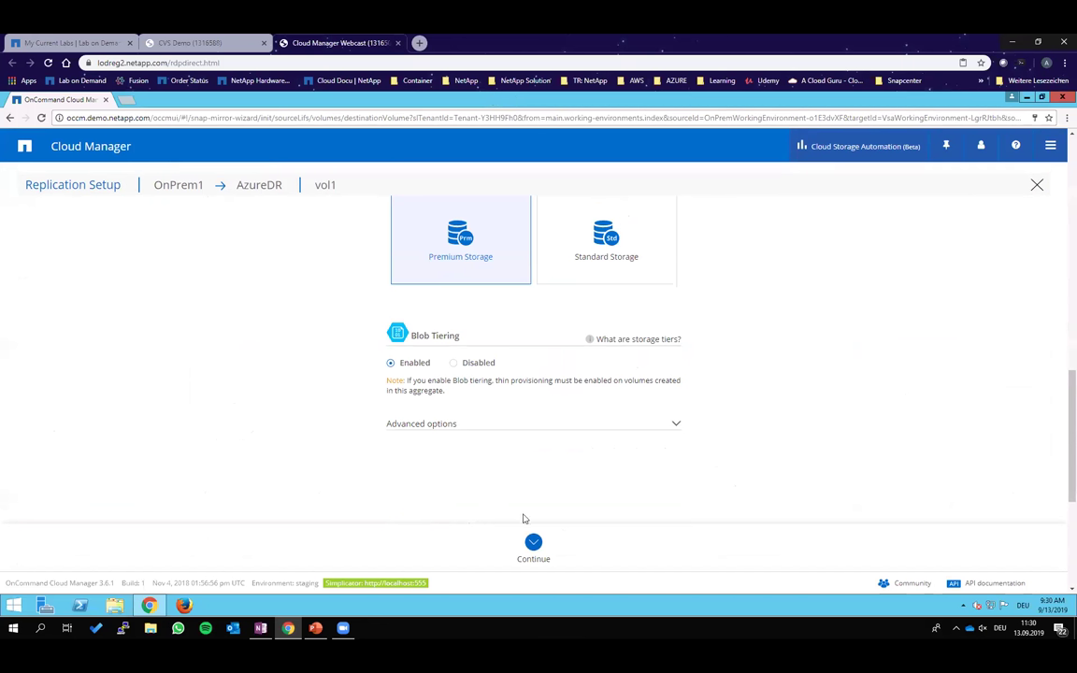
{"action": "left_click", "coordinate": [457, 363]}
{"action": "left_click", "coordinate": [477, 394]}
{"action": "left_click", "coordinate": [474, 436]}
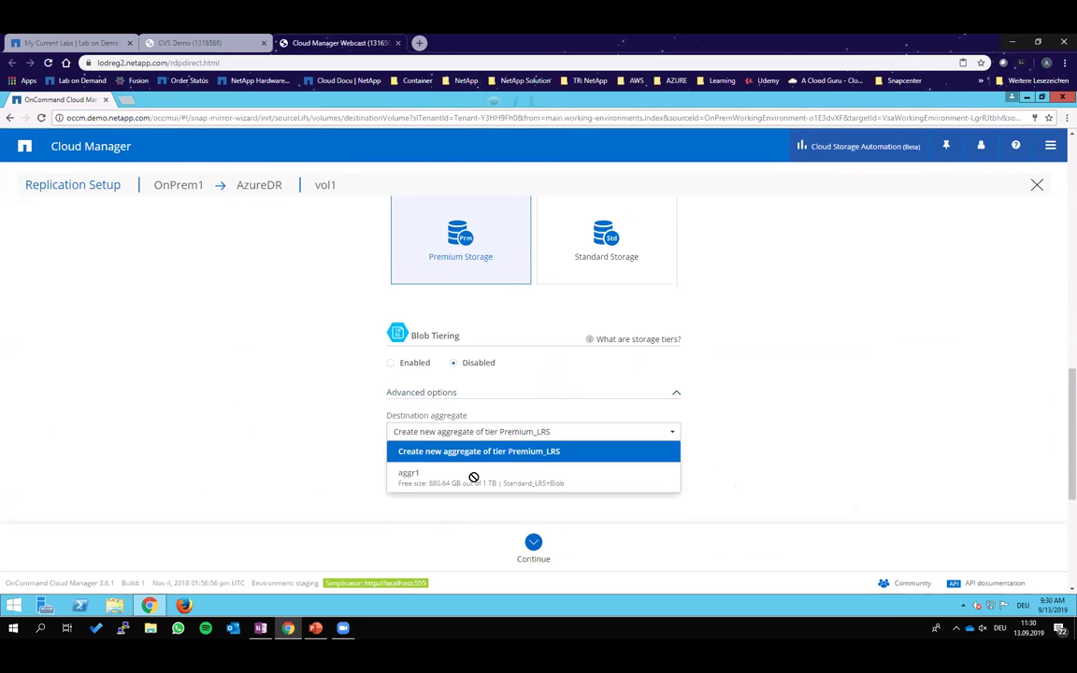
{"action": "left_click", "coordinate": [464, 450]}
{"action": "left_click", "coordinate": [533, 543]}
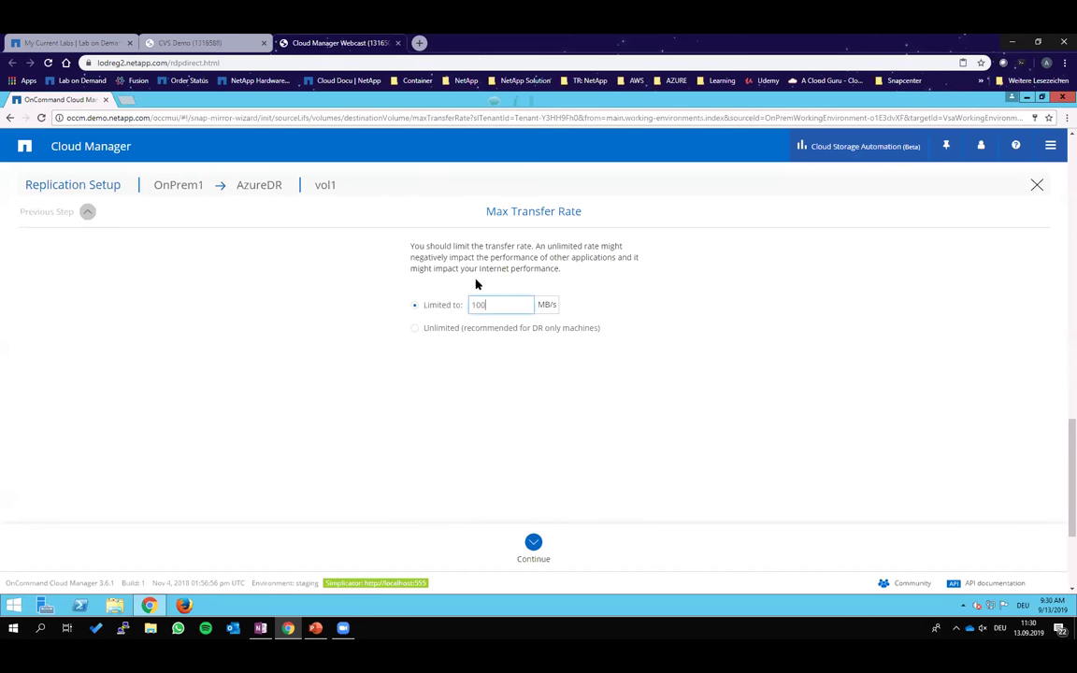
Accept the 100 MB/s transfer limit, choose the Mirror policy with the 5min schedule, and approve and start the replication.
{"action": "left_click", "coordinate": [532, 545]}
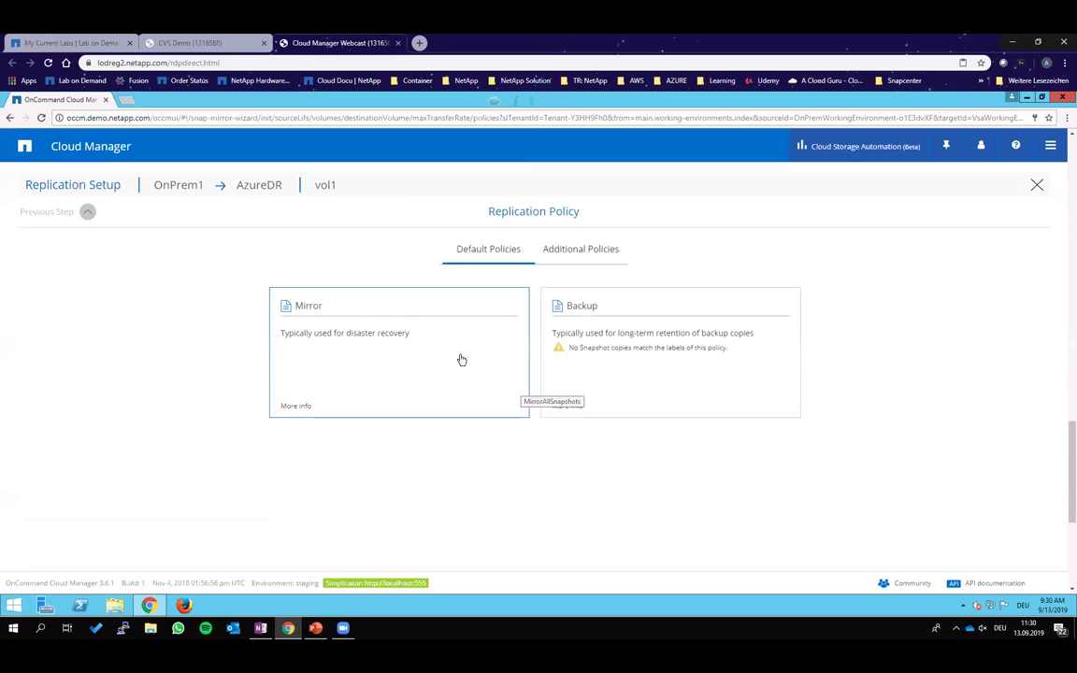
{"action": "left_click", "coordinate": [461, 360]}
{"action": "left_click", "coordinate": [417, 312]}
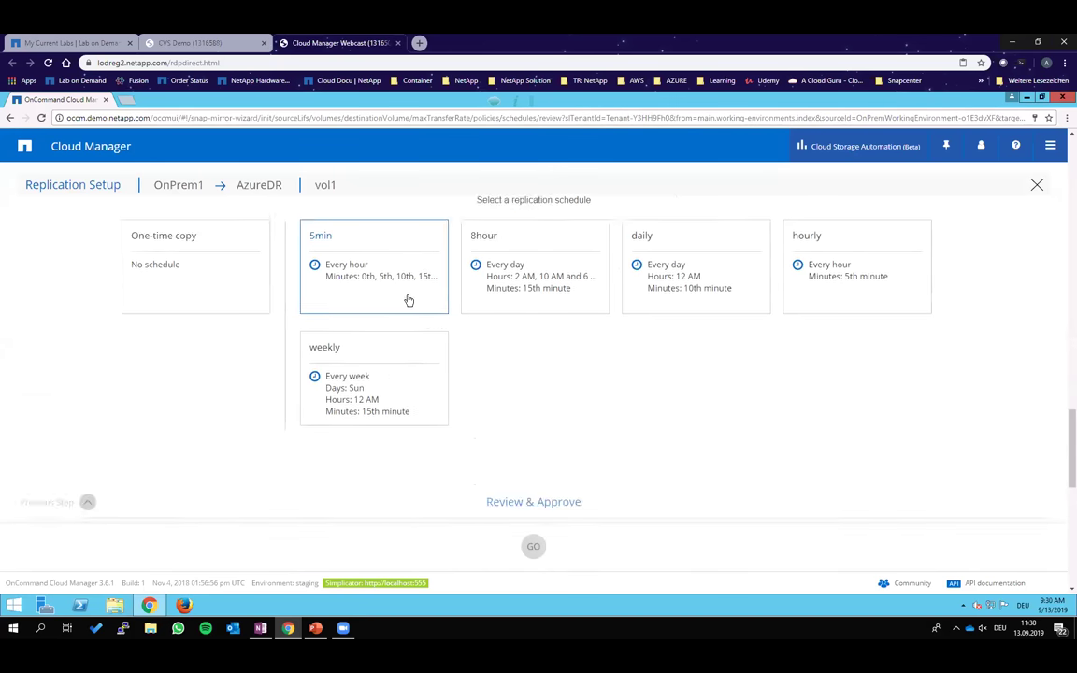
{"action": "scroll", "coordinate": [517, 318], "scroll_direction": "up", "scroll_amount": 4}
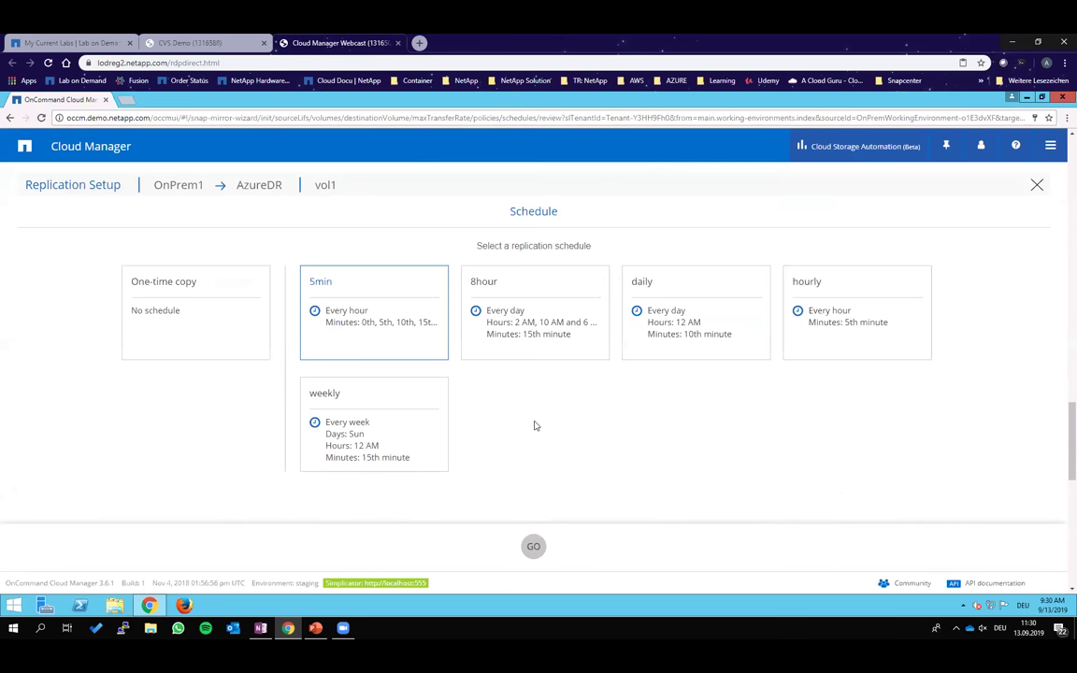
{"action": "left_click", "coordinate": [375, 334]}
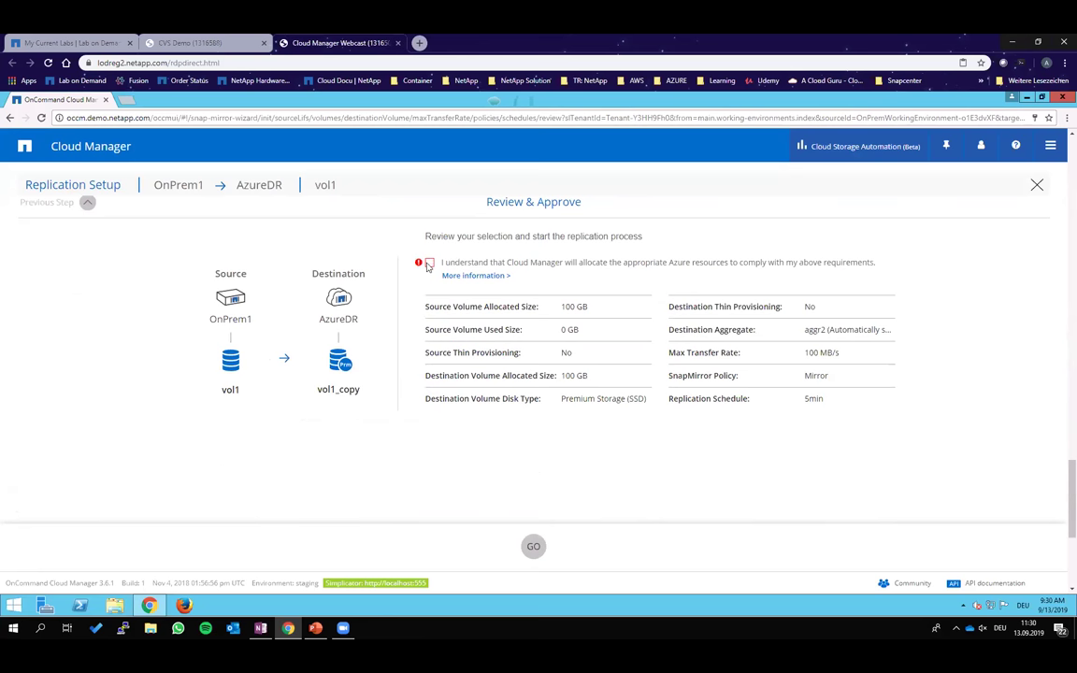
{"action": "left_click", "coordinate": [429, 263]}
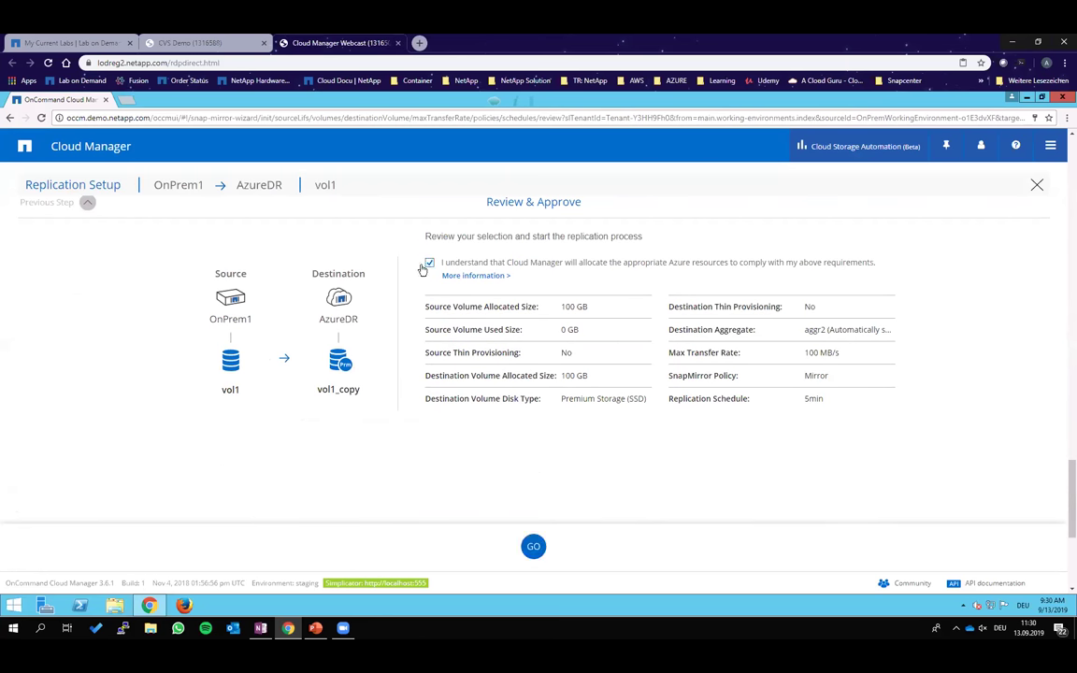
{"action": "left_click", "coordinate": [532, 545]}
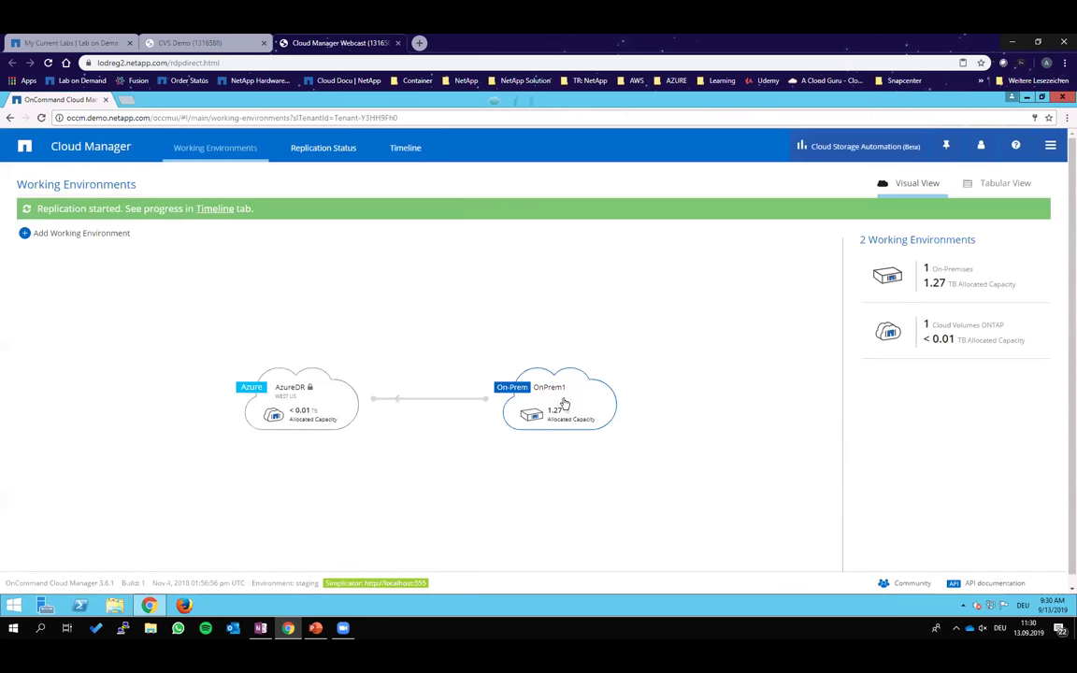
Review the replication status and the timeline of recent actions, and return to the working environments overview.
{"action": "left_click", "coordinate": [322, 147]}
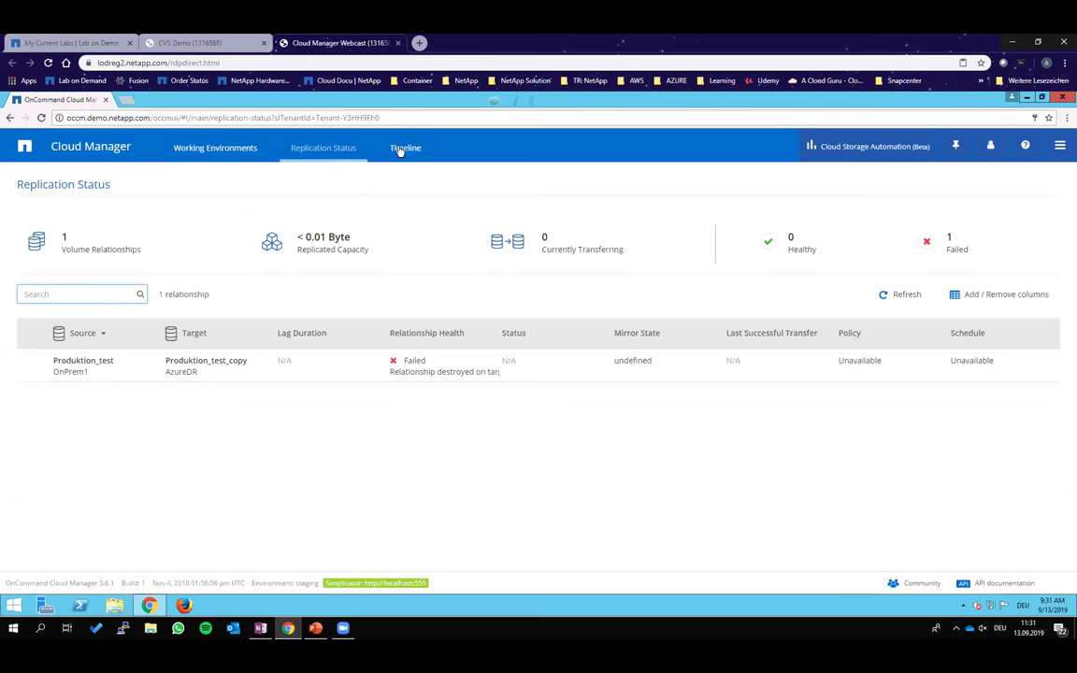
{"action": "left_click", "coordinate": [402, 149]}
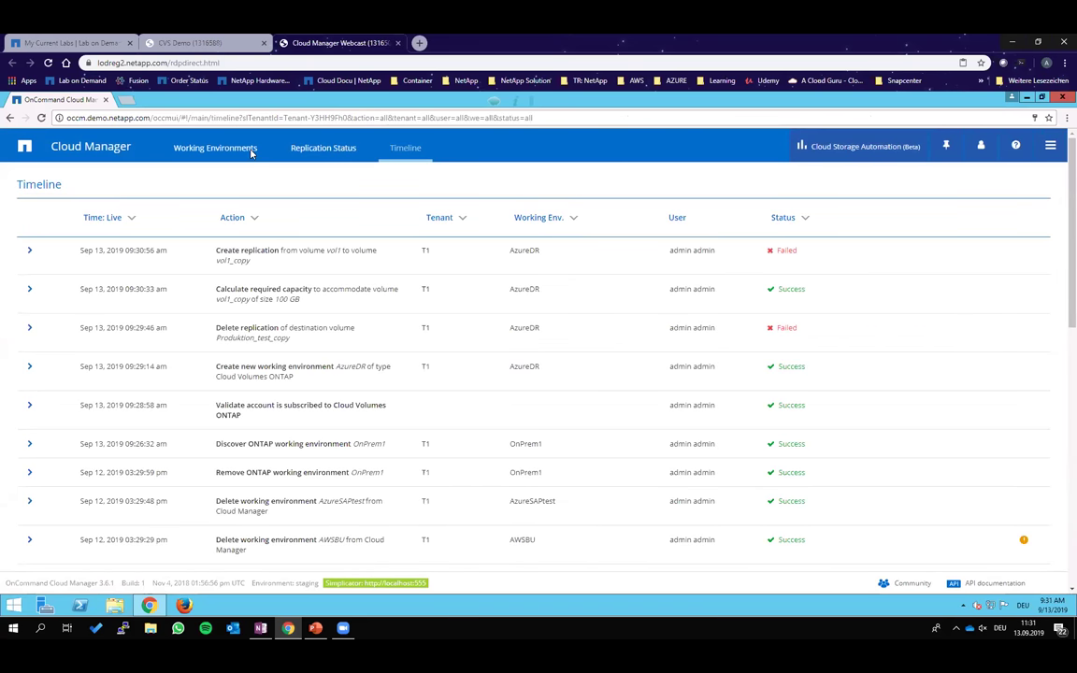
{"action": "left_click", "coordinate": [217, 149]}
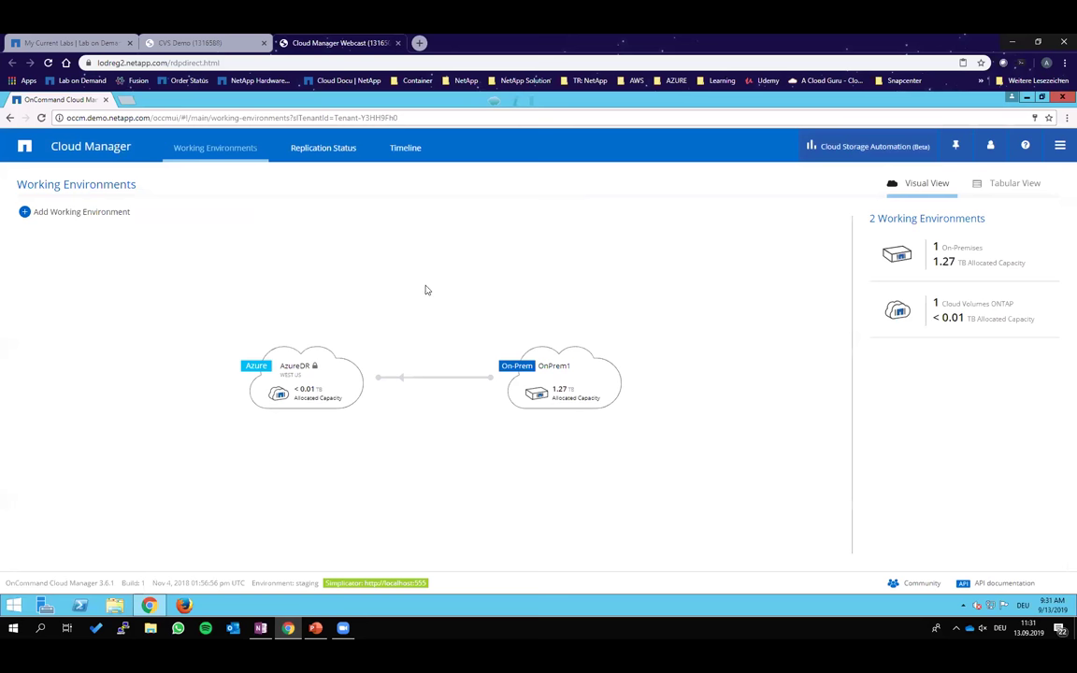